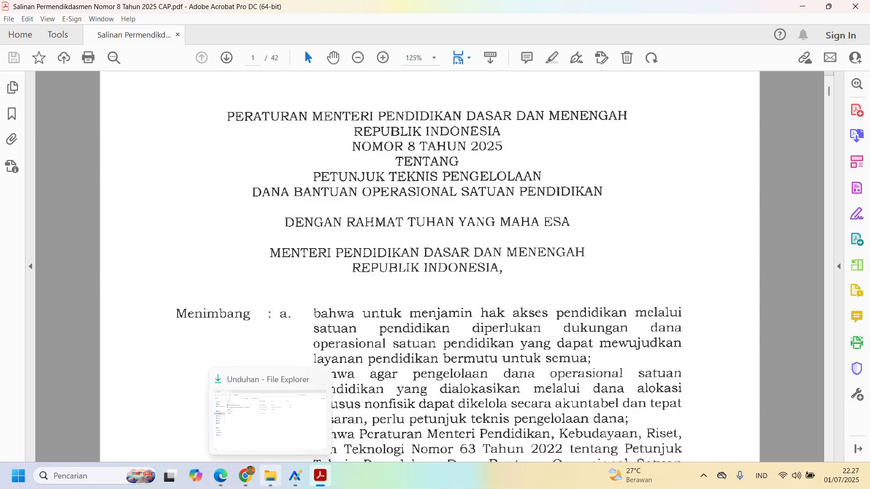
# Locate the Excel workbook "Cek Pengesahan Kertas Kerja ARKAS 2025 (Perubahan)" in the Unduhan folder.
pyautogui.click(270, 476)
pyautogui.click(197, 133)
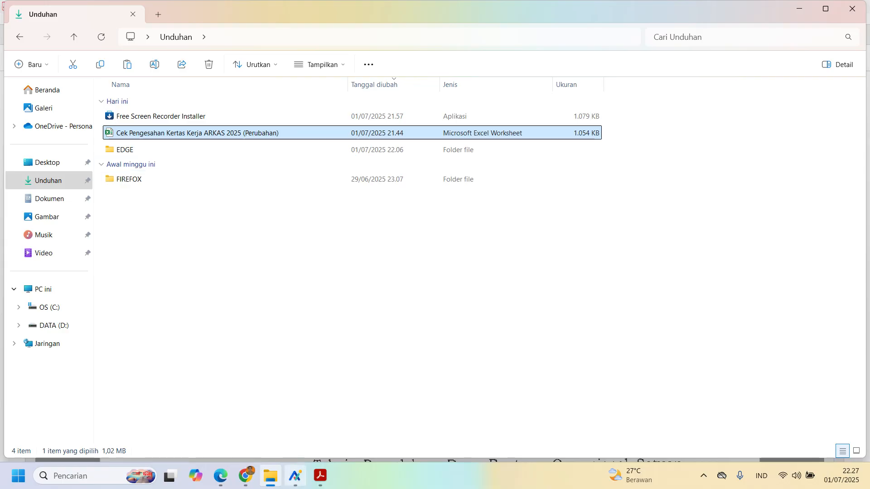
# Switch to ARKAS, return to the Penganggaran list and open RKAS BOSP Reguler 2025.
pyautogui.click(294, 475)
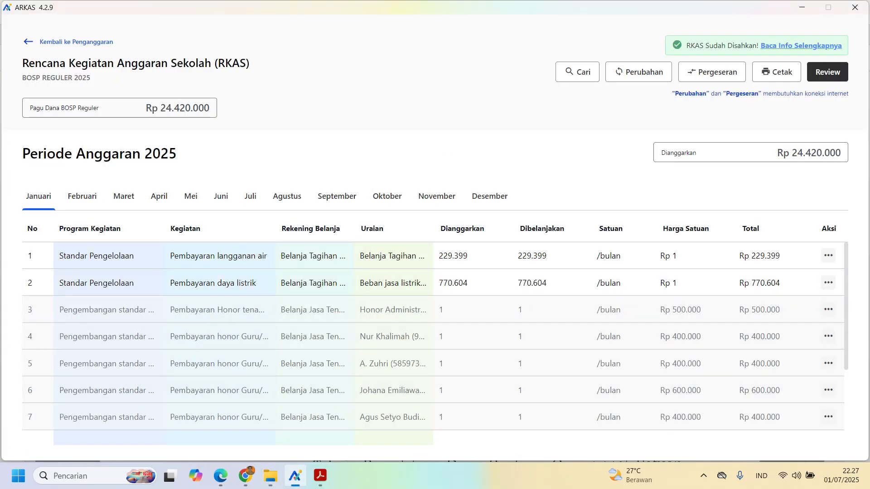
pyautogui.click(75, 42)
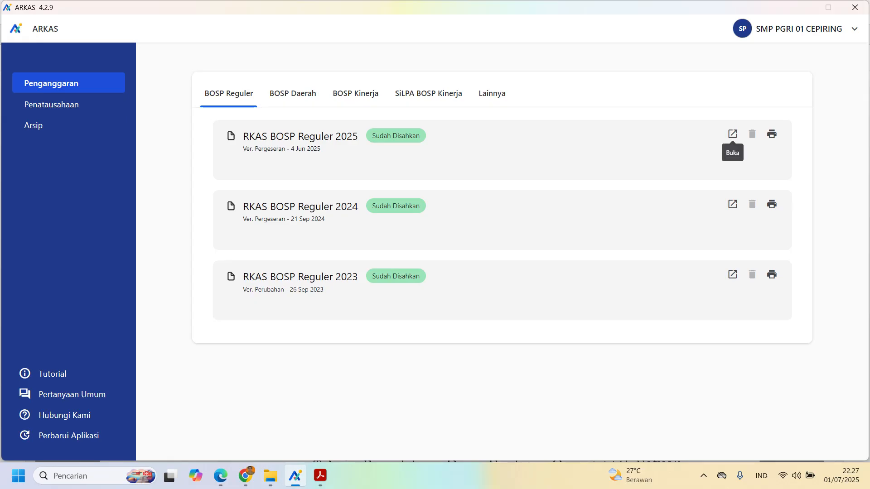
pyautogui.click(732, 133)
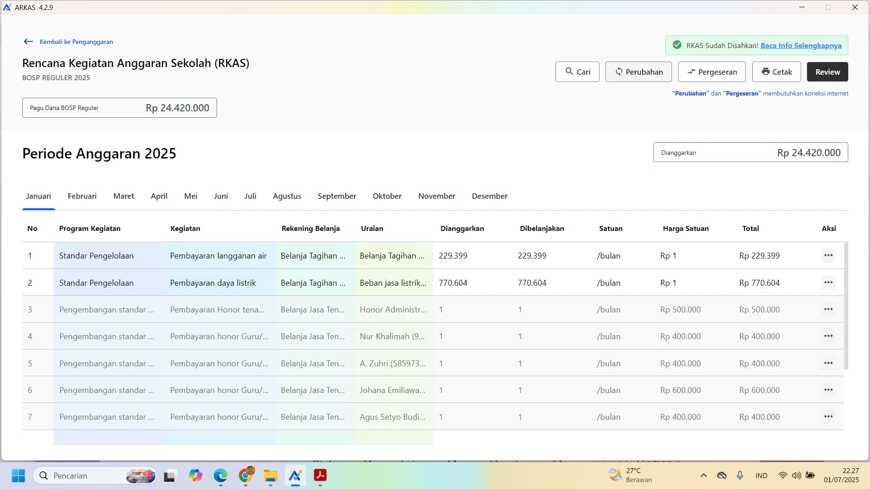
# Start a Perubahan of the 2025 RKAS, confirm it and acknowledge the remaining-budget notice.
pyautogui.click(638, 72)
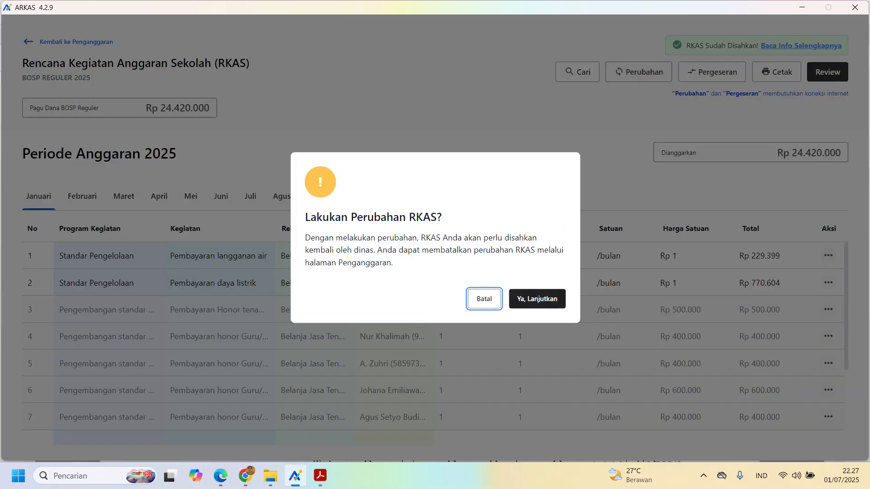
pyautogui.click(537, 299)
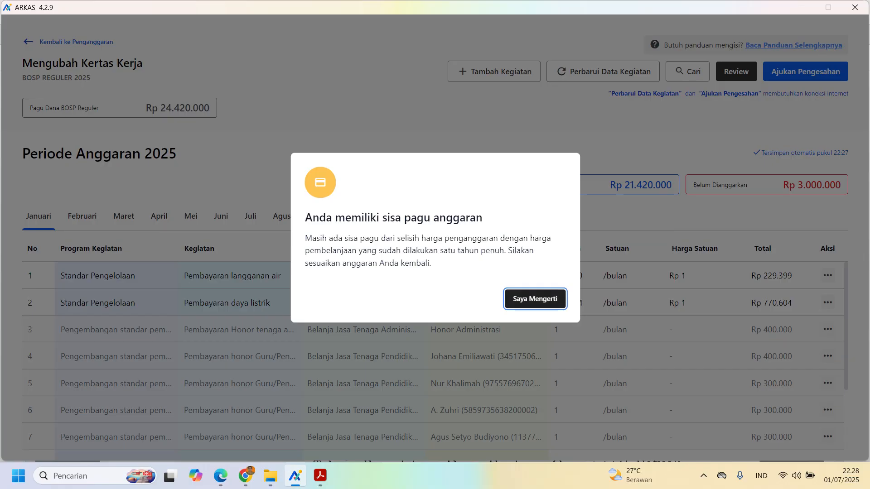
pyautogui.press('Return')
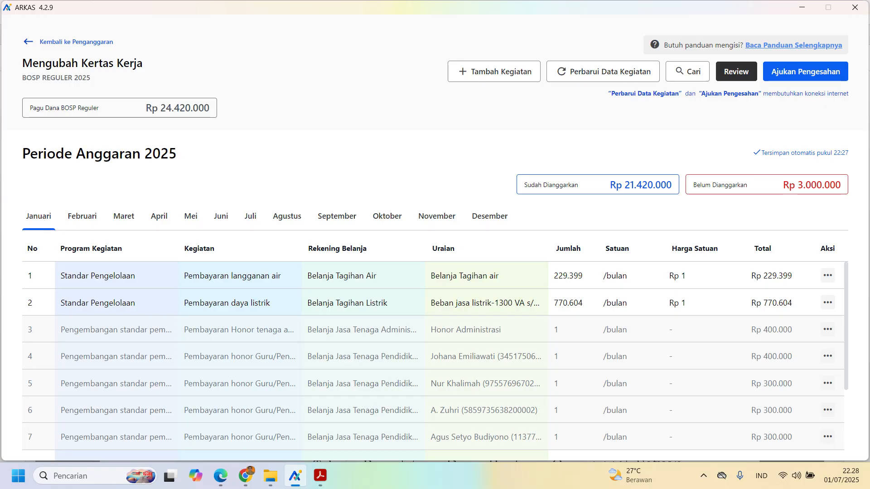
# Begin a new budget activity with Pemeliharaan Peralatan Sekolah as its Kegiatan.
pyautogui.click(494, 72)
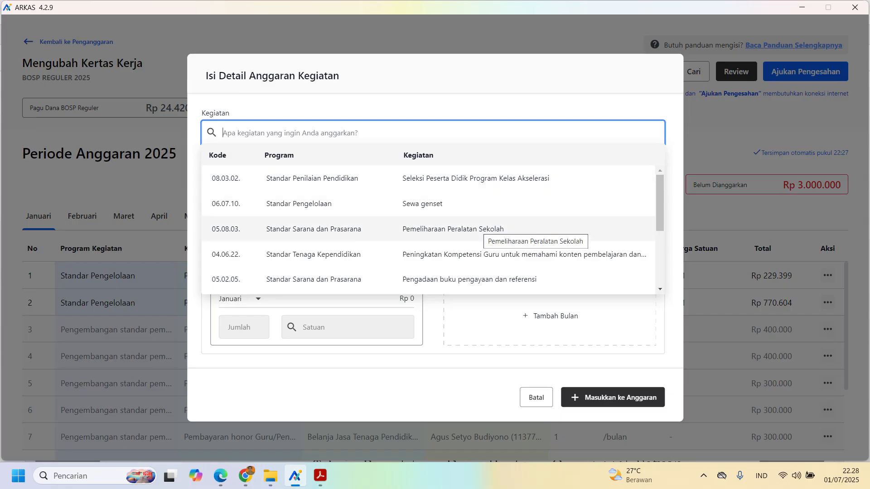
pyautogui.click(453, 229)
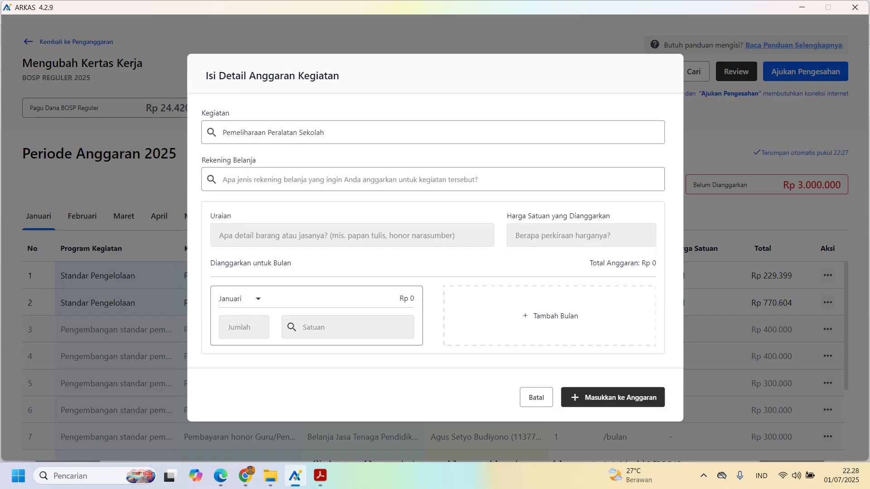
pyautogui.click(432, 179)
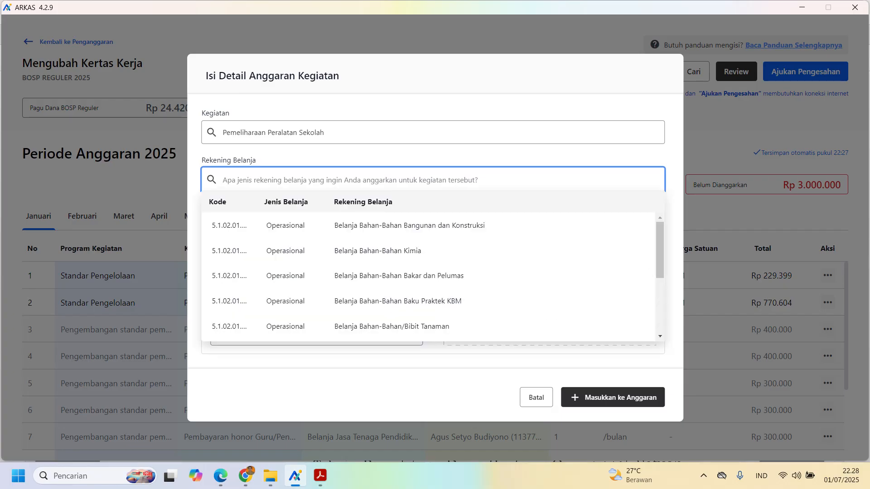
pyautogui.write('servi')
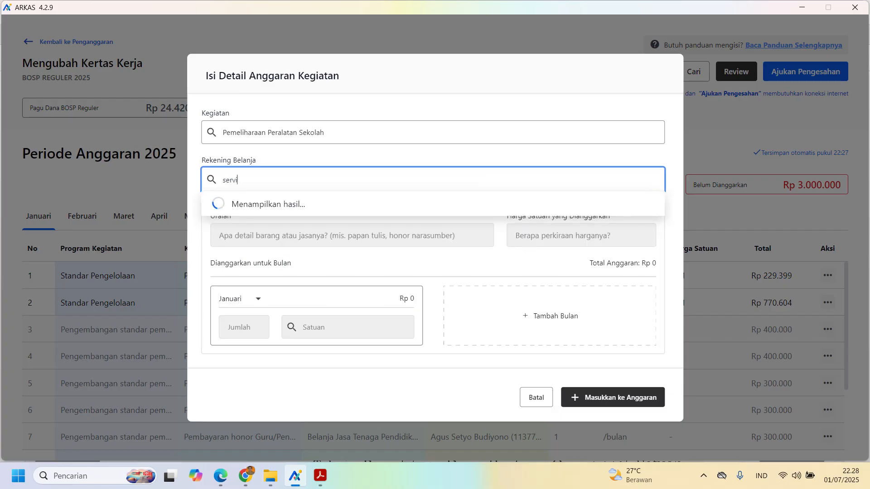
pyautogui.press('BackSpace')
pyautogui.press('BackSpace')
pyautogui.press('BackSpace')
pyautogui.press('BackSpace')
pyautogui.press('BackSpace')
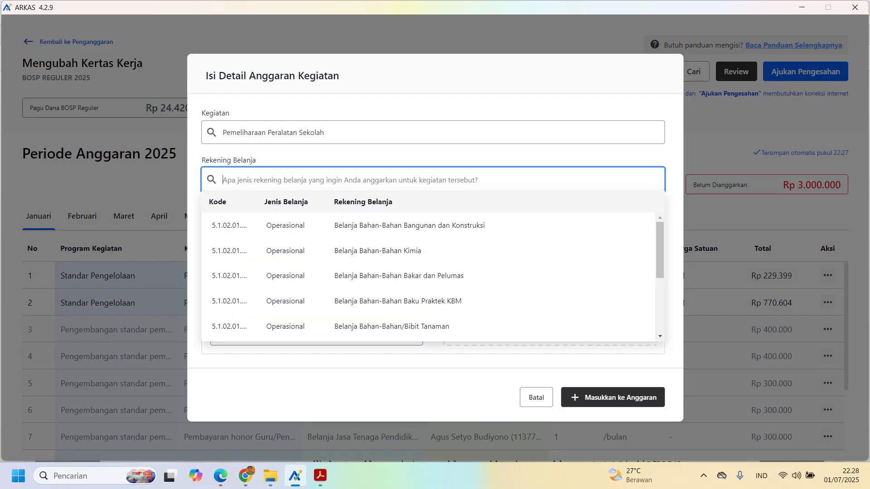
# Find "pemeliha" accounts and set Rekening Belanja to Belanja Pemeliharaan Alat Kantor dan Rumah Tangga-Alat Kantor-Alat Kantor Lainnya.
pyautogui.write('pemeliha')
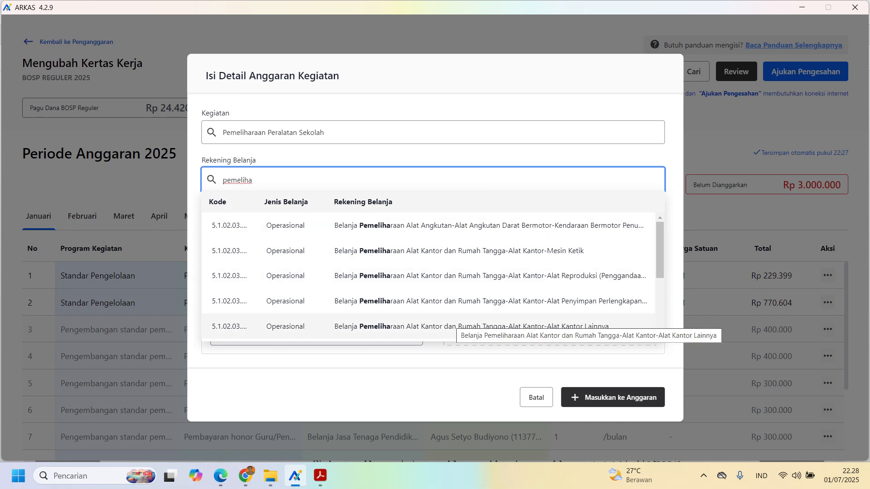
pyautogui.click(453, 325)
# Search the Uraian items for "komputer" and choose Pemeliharaan Komputer- as the item.
pyautogui.click(352, 236)
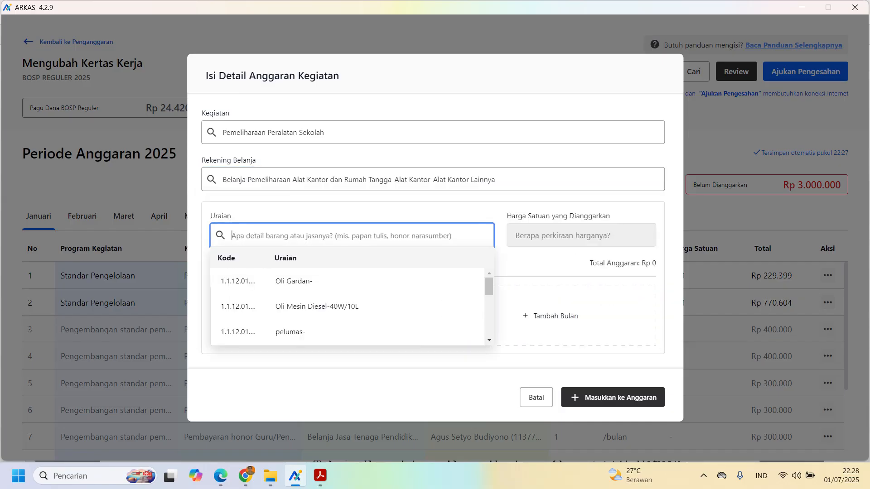
pyautogui.scroll(-10, 347, 306)
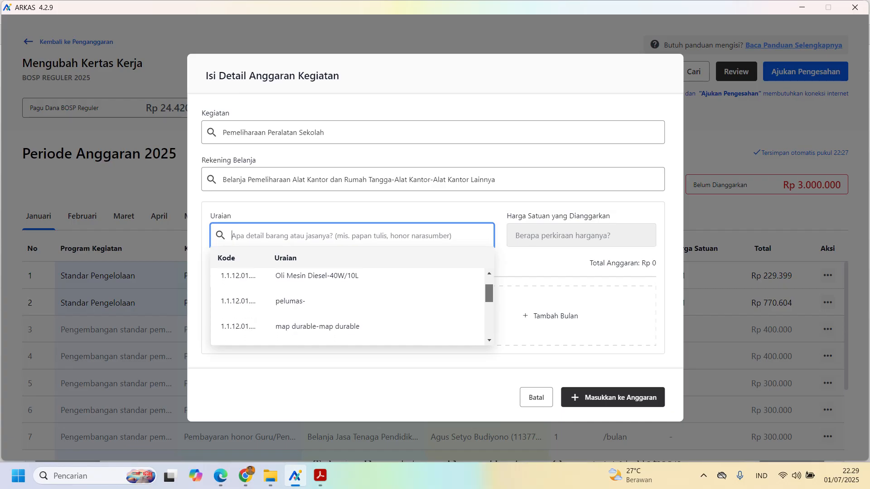
pyautogui.scroll(-10, 346, 306)
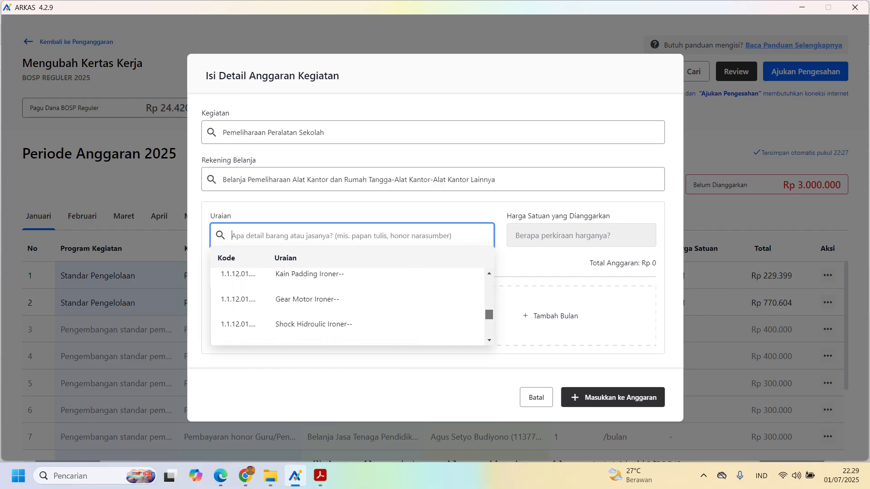
pyautogui.scroll(-2, 347, 306)
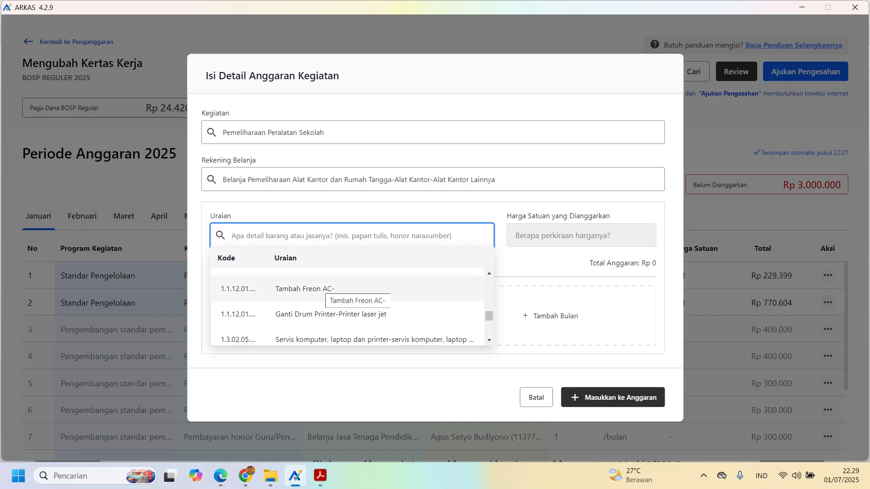
pyautogui.write('kompugter')
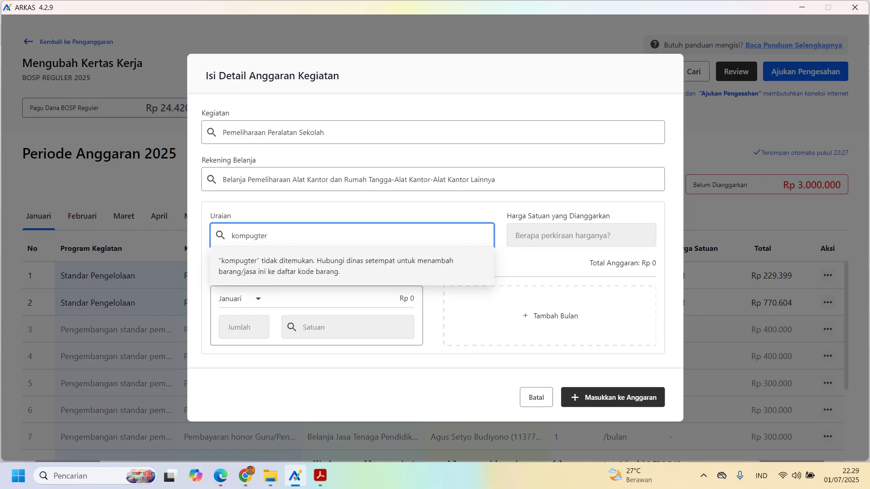
pyautogui.press('BackSpace')
pyautogui.press('BackSpace')
pyautogui.press('BackSpace')
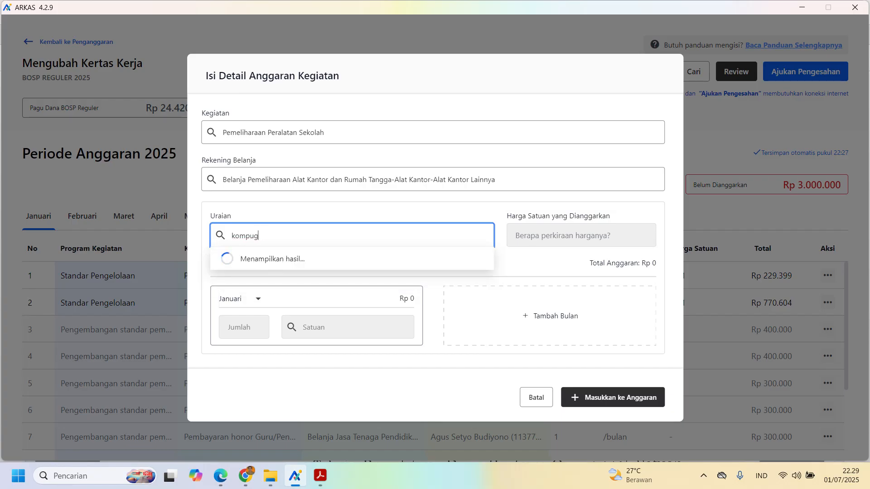
pyautogui.write('ter')
pyautogui.press('BackSpace')
pyautogui.press('BackSpace')
pyautogui.press('BackSpace')
pyautogui.press('BackSpace')
pyautogui.write('uter')
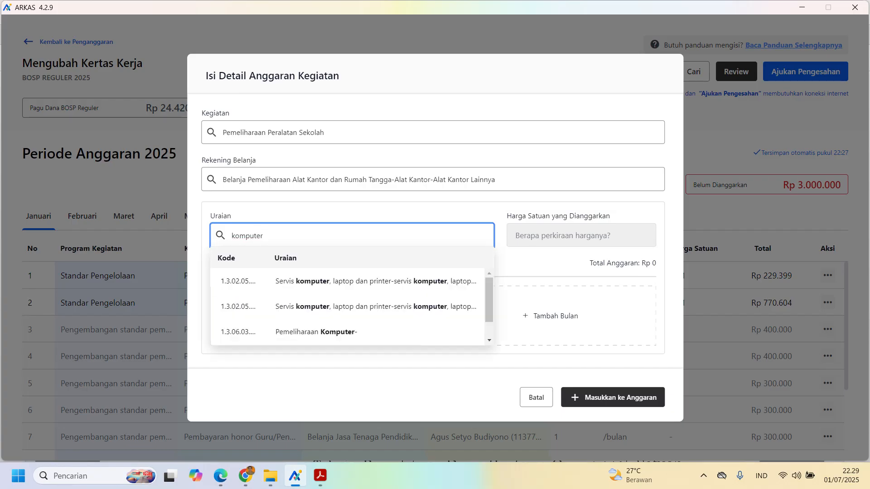
pyautogui.press('Return')
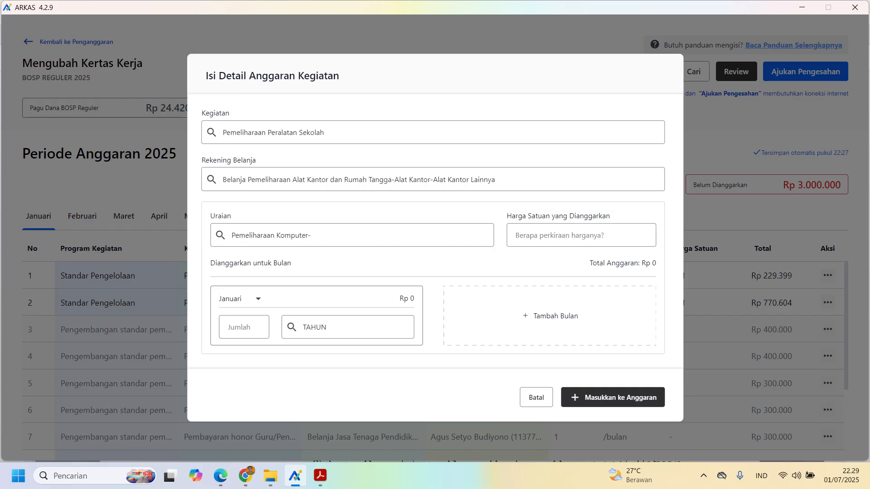
# Set the item's budgeted unit price (Harga Satuan yang Dianggarkan) to Rp 3.000.000.
pyautogui.press('Tab')
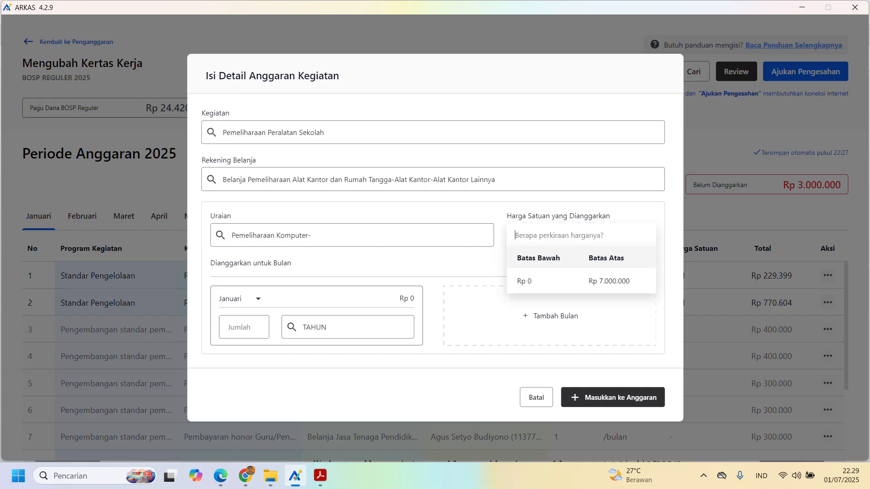
pyautogui.write('3.000.00')
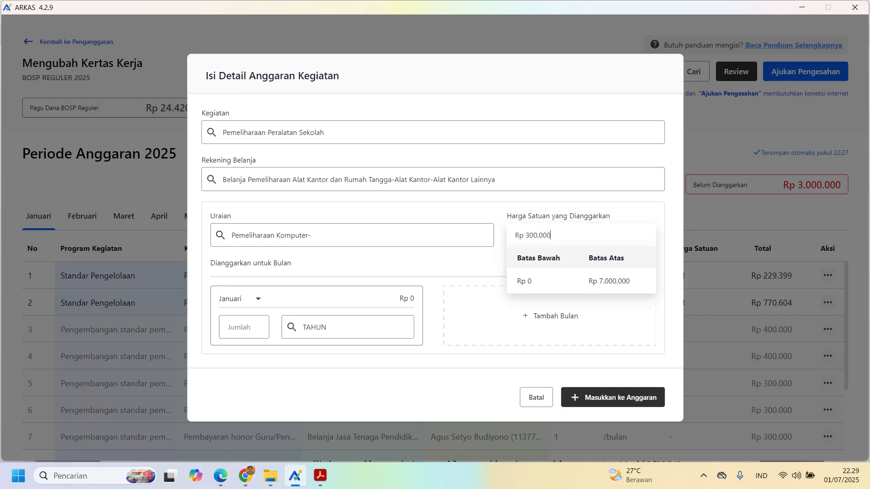
pyautogui.write('0')
# Budget the item for Juli with a quantity of 1 and add the entry to the budget.
pyautogui.press('Tab')
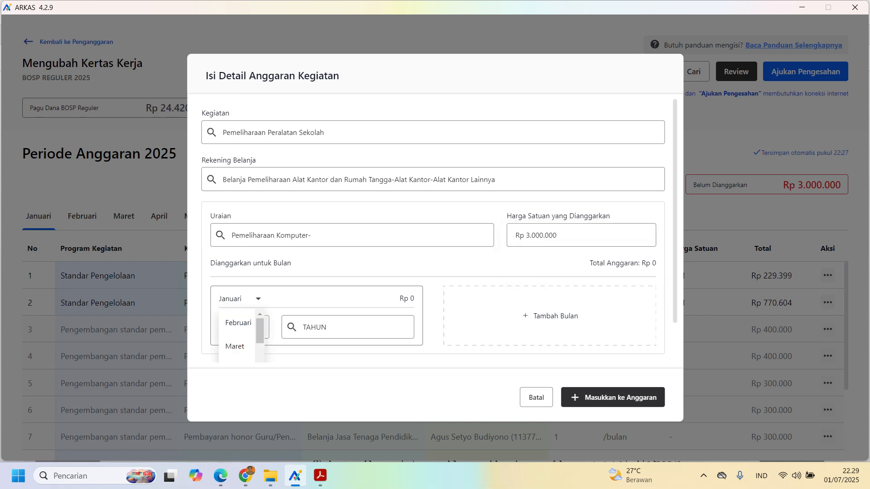
pyautogui.press('Down')
pyautogui.press('Down')
pyautogui.press('Down')
pyautogui.press('Down')
pyautogui.press('Down')
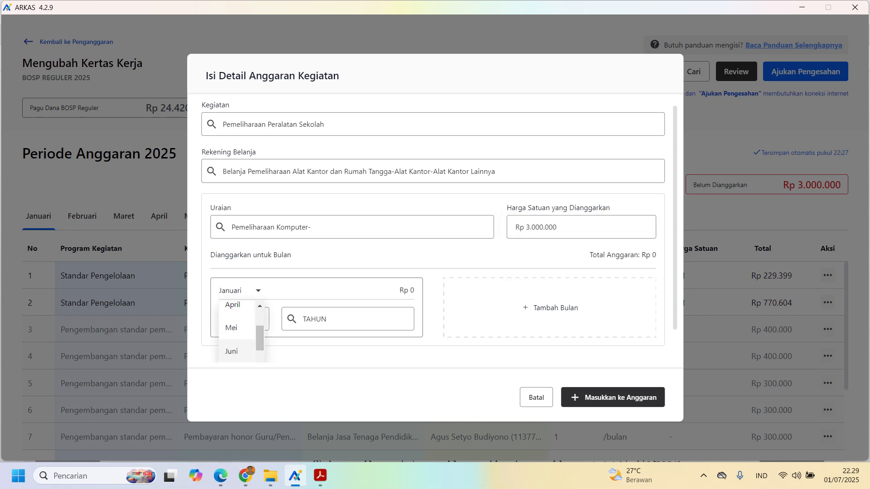
pyautogui.press('Down')
pyautogui.press('Return')
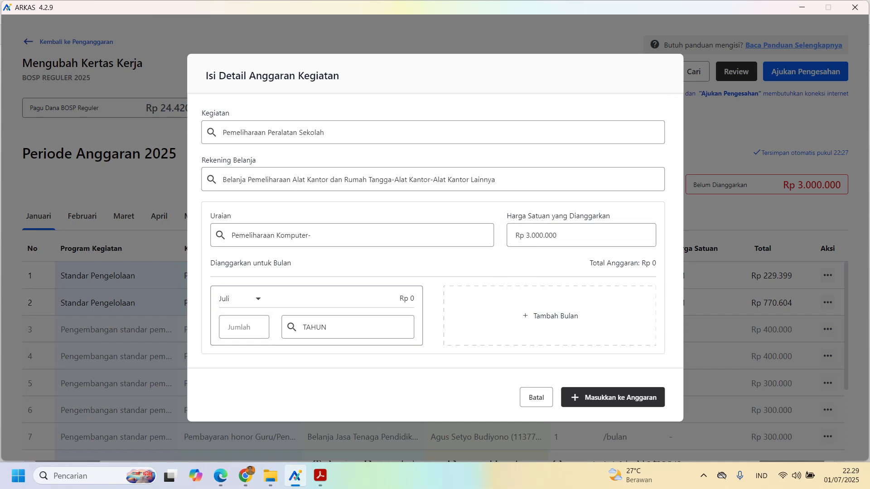
pyautogui.press('Tab')
pyautogui.write('1')
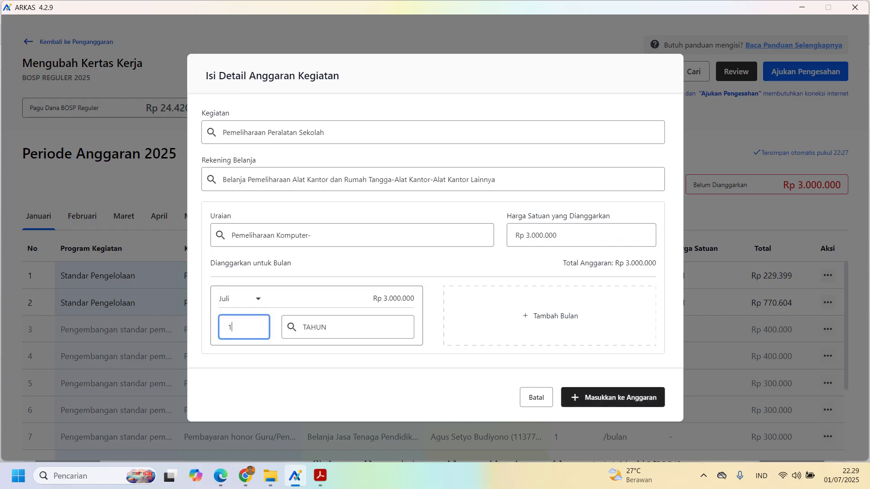
pyautogui.click(612, 397)
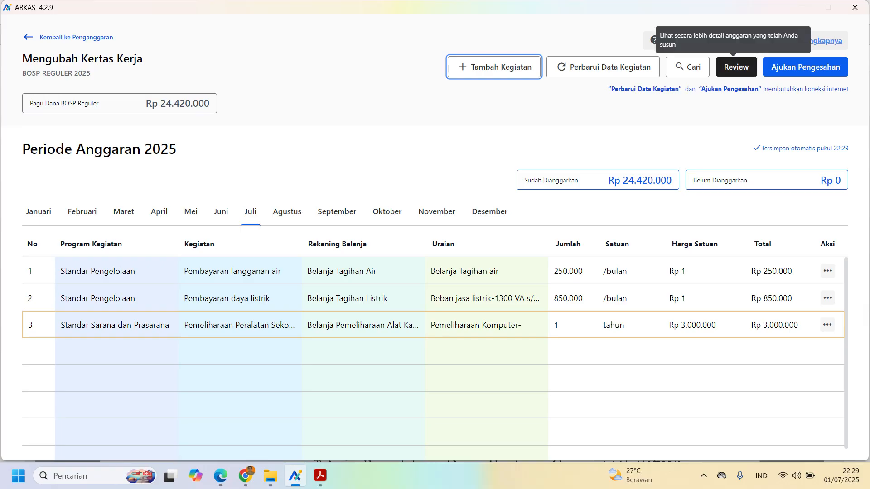
# Open the print view from the worksheet review and set its format to Rincian Kertas Kerja (Tahapan).
pyautogui.click(736, 67)
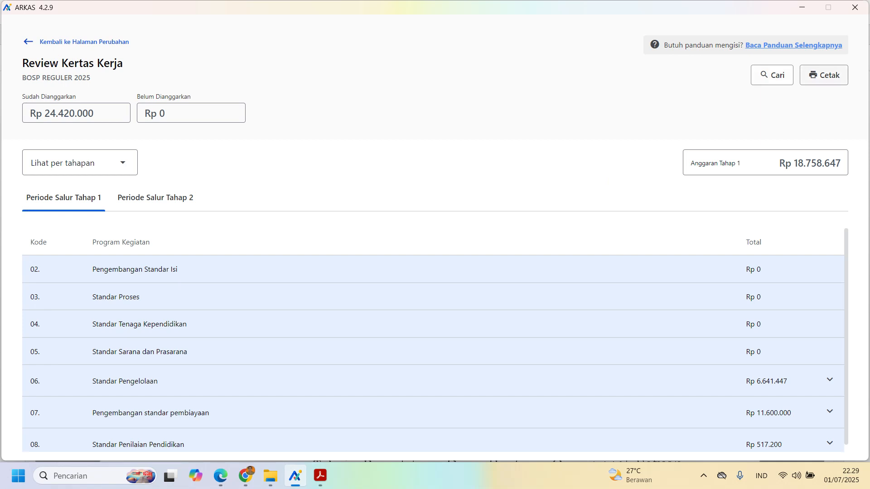
pyautogui.click(824, 75)
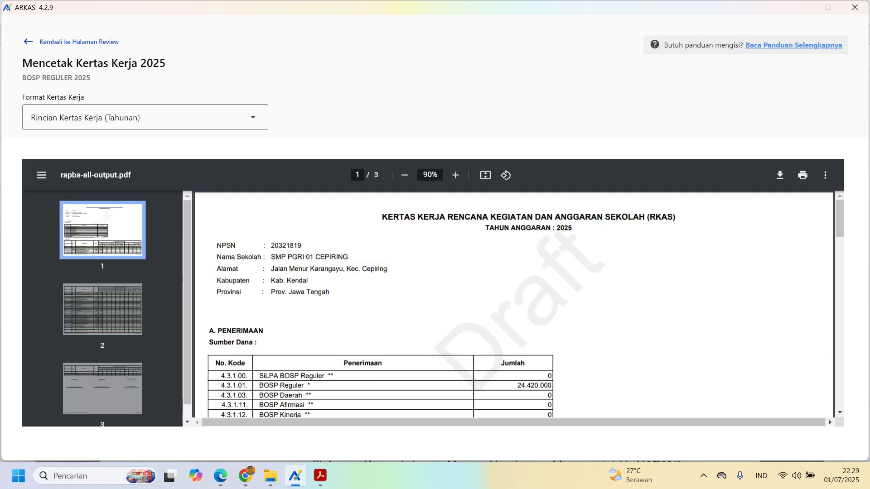
pyautogui.click(252, 117)
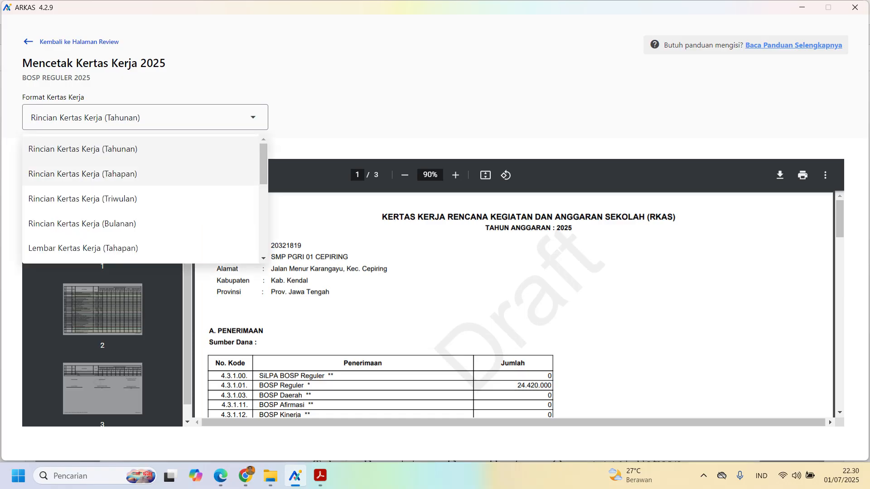
pyautogui.click(82, 173)
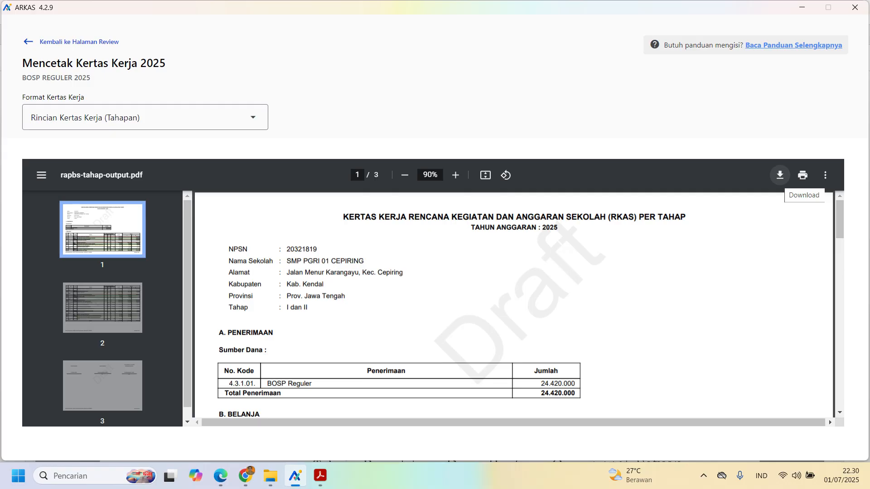
# Download the worksheet PDF to the Unduhan folder as "kertas kerja perubahan.pdf".
pyautogui.click(779, 174)
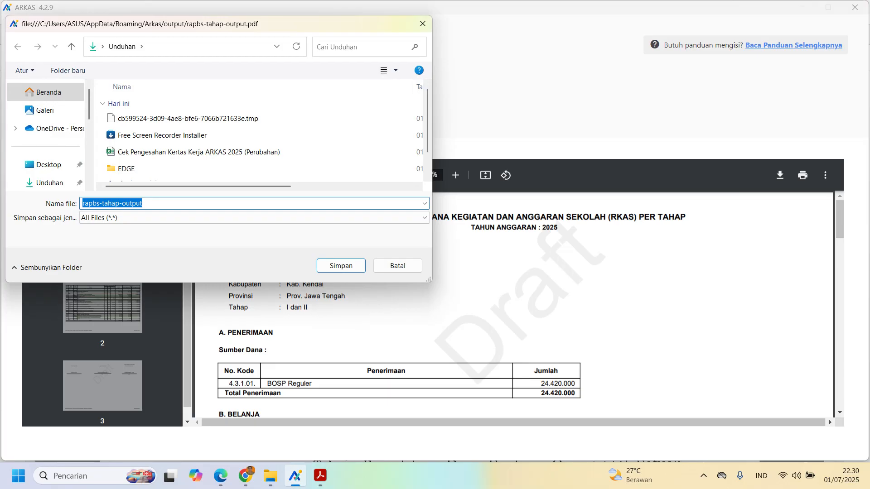
pyautogui.write('kertas kerja peru')
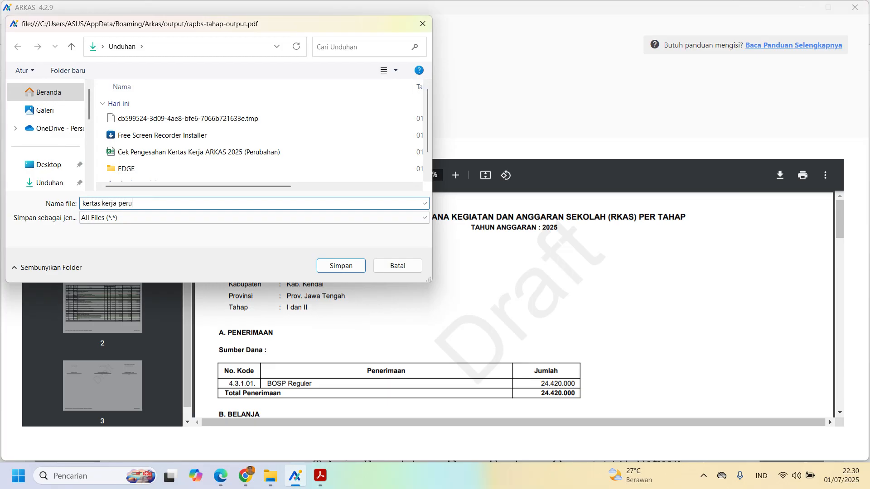
pyautogui.write('bahan.pdf')
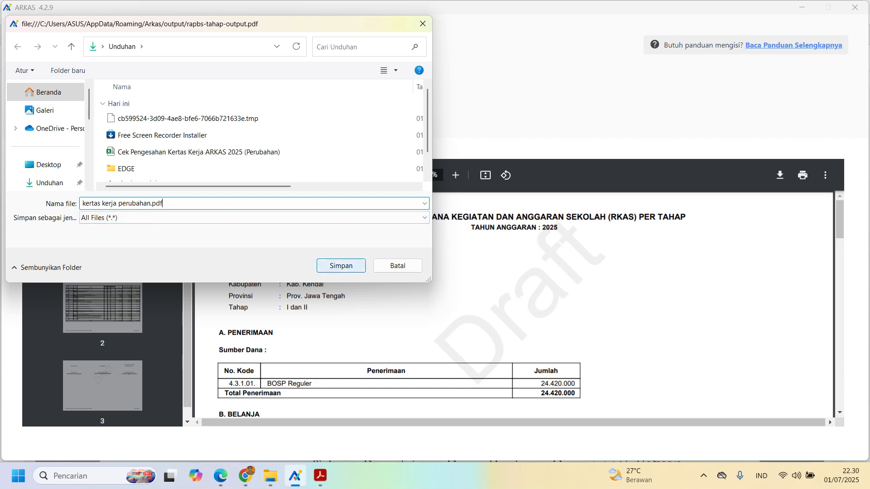
pyautogui.press('Return')
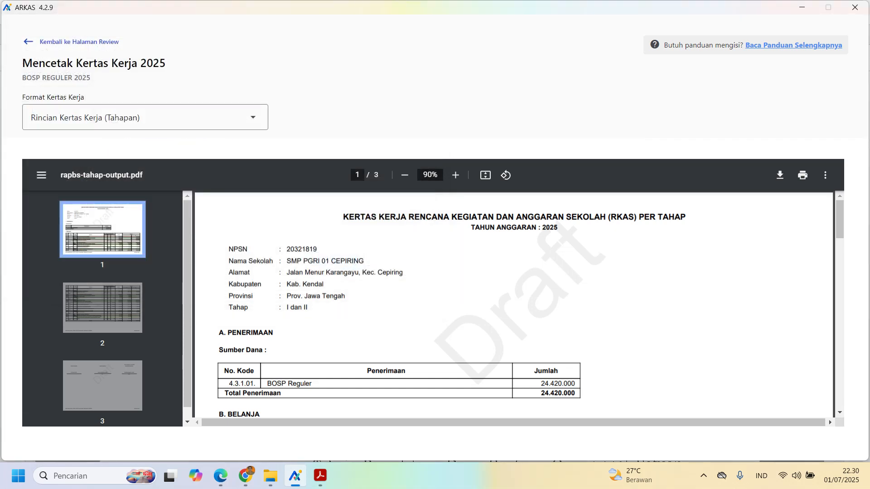
# Switch to the Unduhan folder in File Explorer and open the "kertas kerja perubahan" PDF with Adobe Acrobat DC.
pyautogui.click(271, 475)
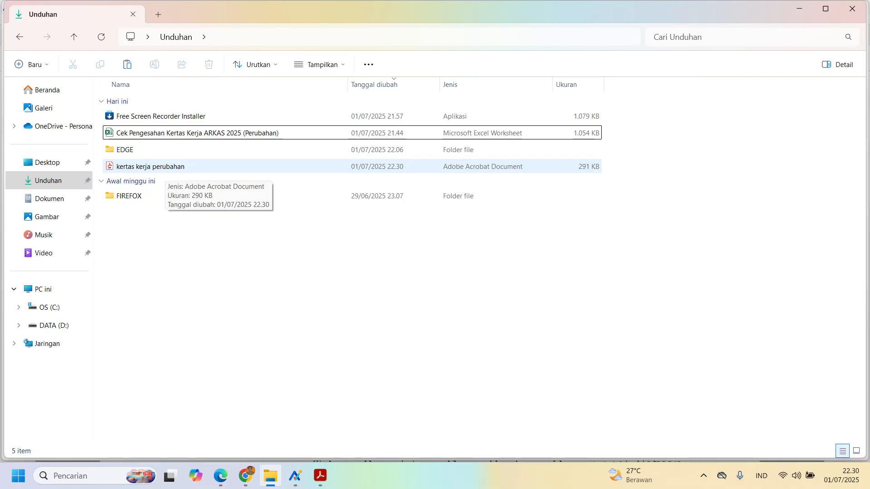
pyautogui.click(166, 167)
pyautogui.rightClick(166, 167)
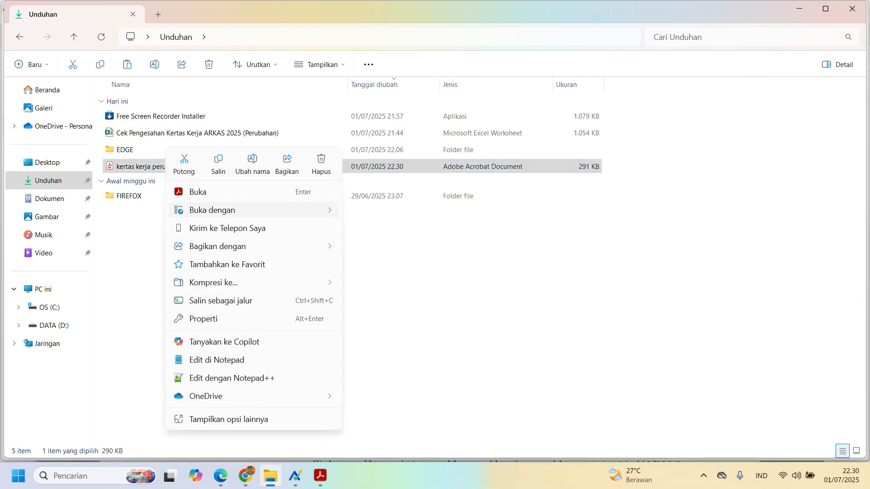
pyautogui.moveTo(254, 210)
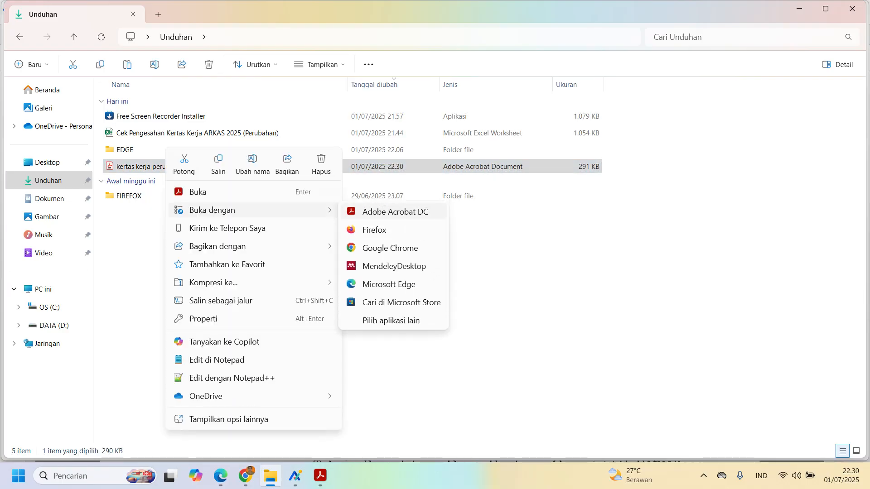
pyautogui.click(390, 212)
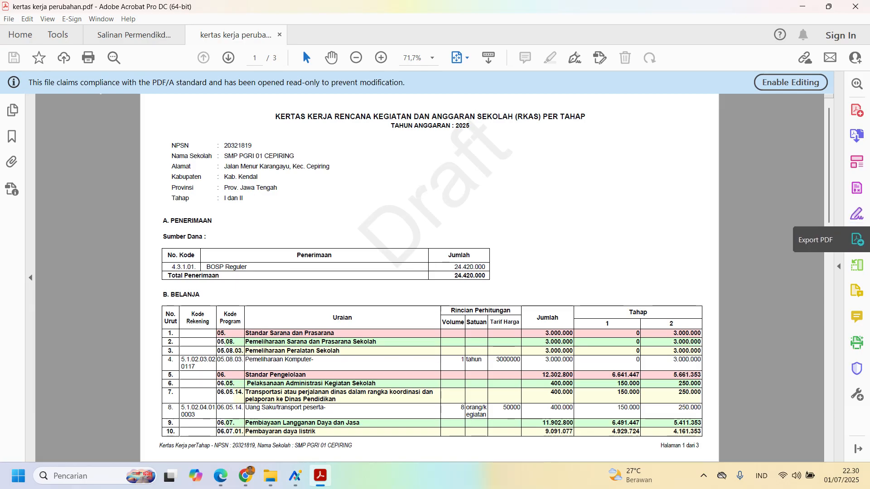
# Export the PDF as a Microsoft Excel Workbook to the Unduhan folder, named "kertas kerja perubahan".
pyautogui.click(857, 239)
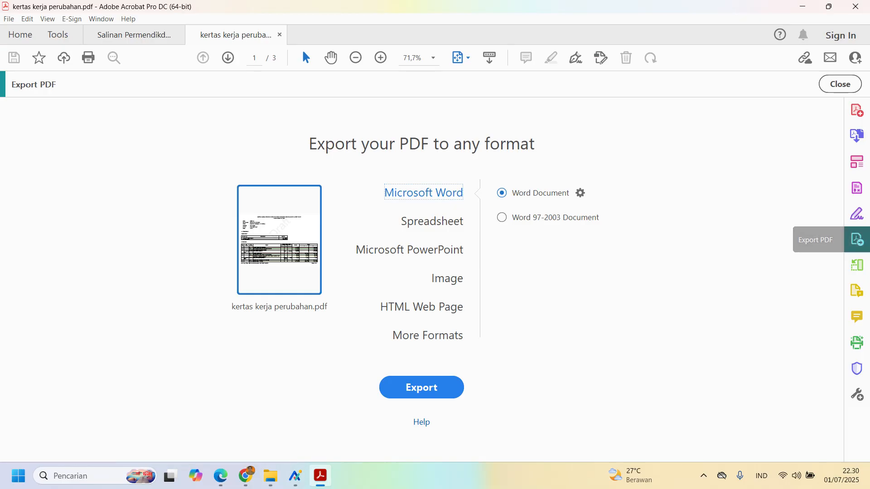
pyautogui.click(431, 222)
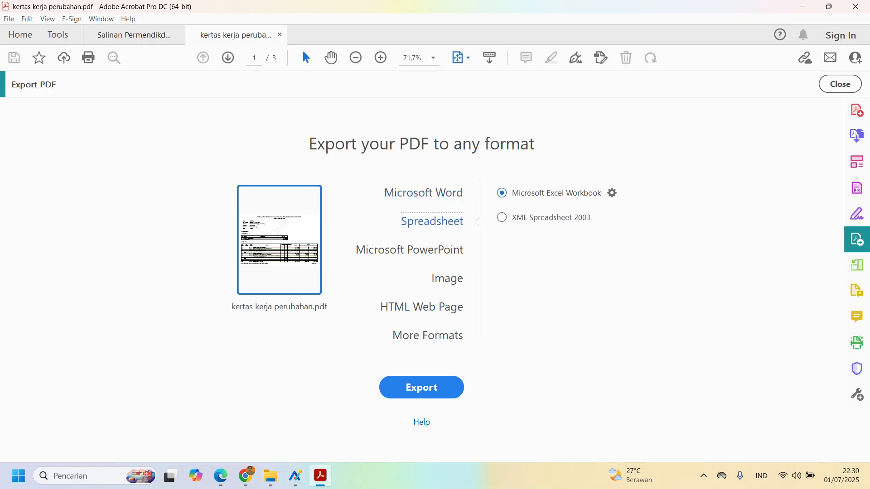
pyautogui.click(421, 388)
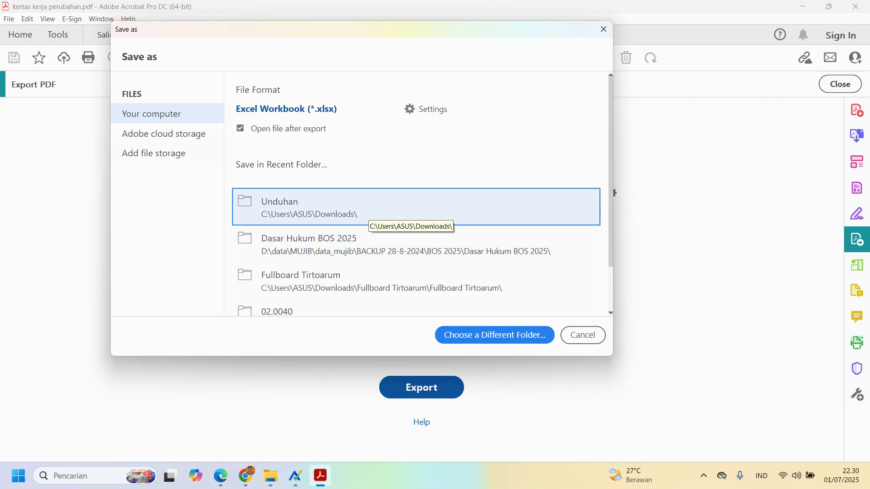
pyautogui.click(363, 213)
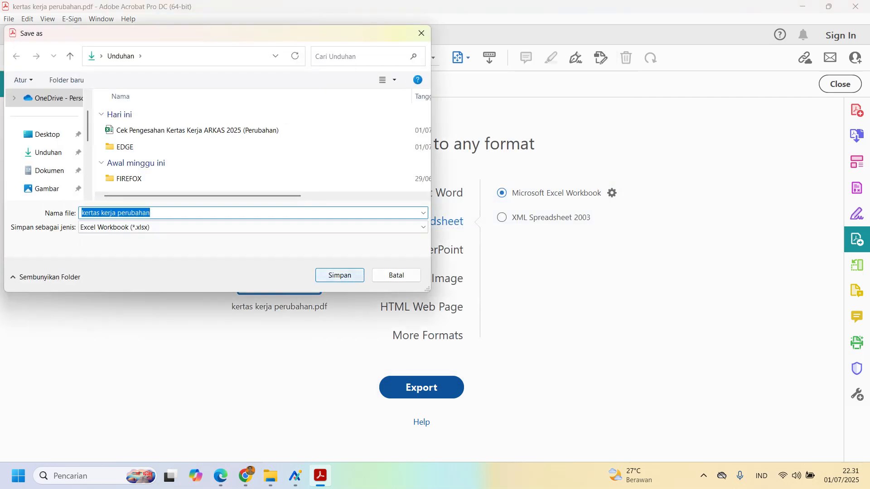
pyautogui.press('Return')
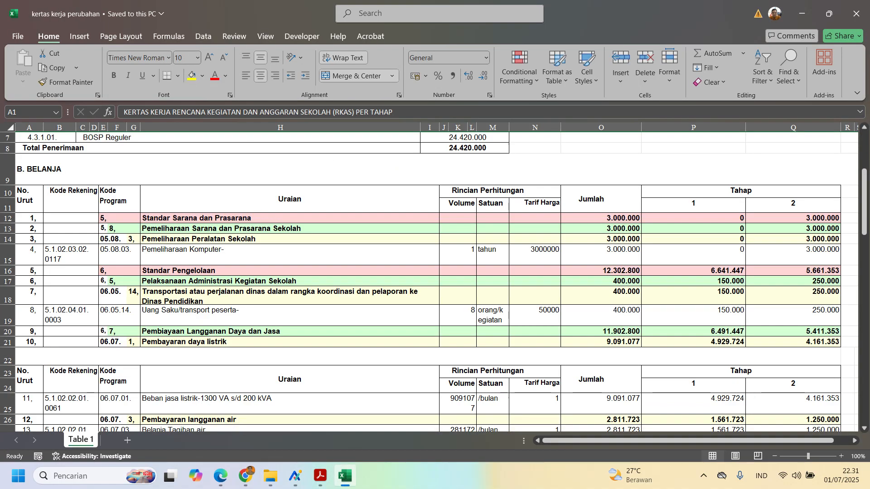
# Check the BELANJA table in the exported workbook, including the Pemeliharaan Komputer- row.
pyautogui.scroll(2, 434, 277)
pyautogui.scroll(-2, 434, 277)
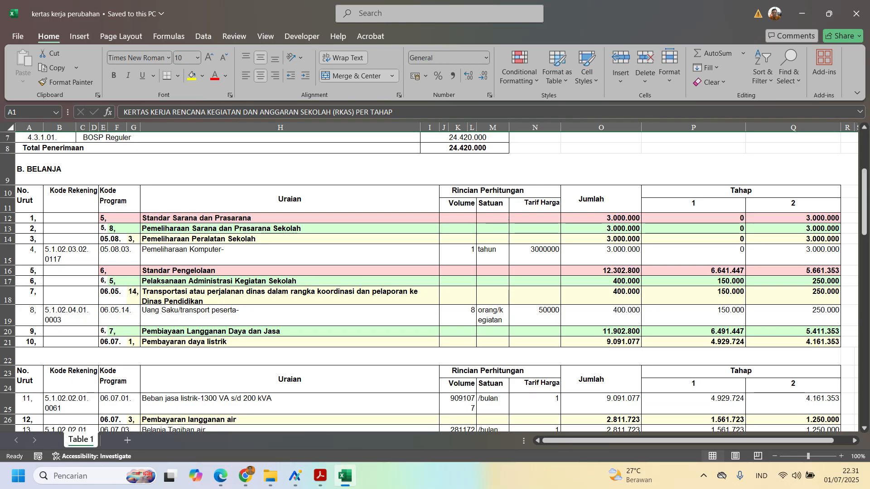
pyautogui.click(290, 254)
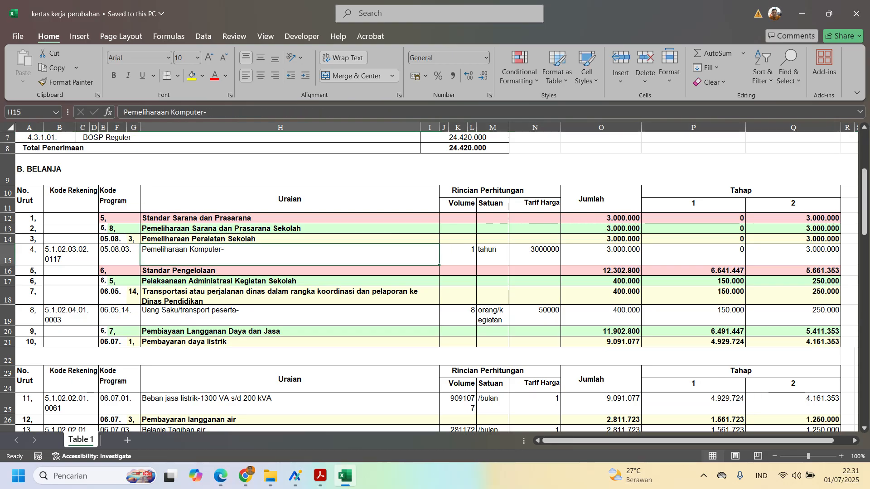
pyautogui.scroll(-1, 290, 254)
pyautogui.scroll(-1, 435, 277)
pyautogui.scroll(2, 434, 277)
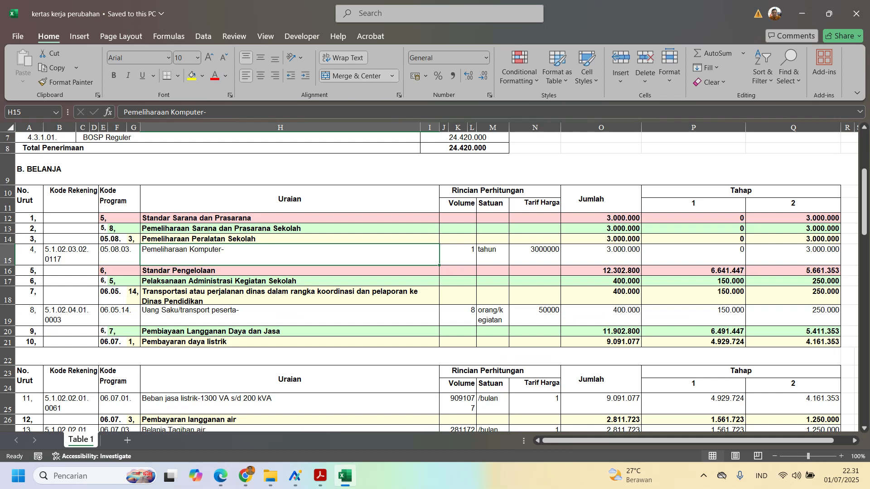
# Open the "Cek Pengesahan Kertas Kerja ARKAS 2025 (Perubahan)" workbook from Unduhan and select the red column-placement note in B4.
pyautogui.click(271, 476)
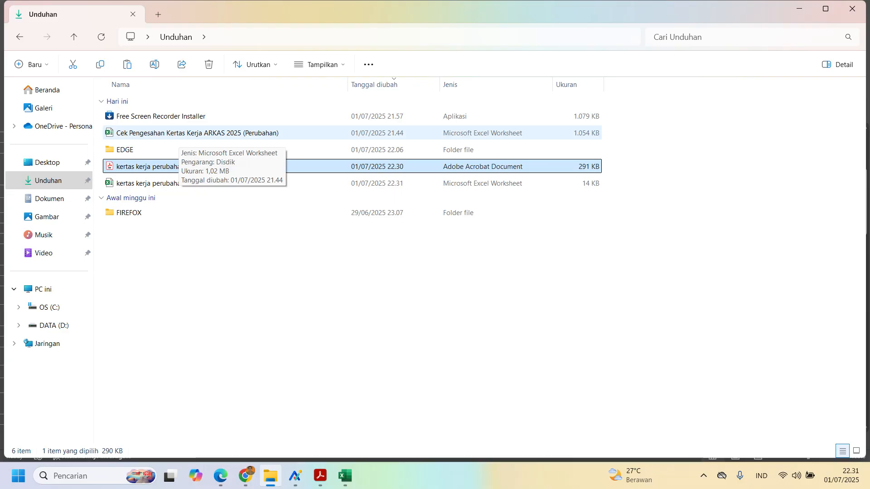
pyautogui.doubleClick(179, 134)
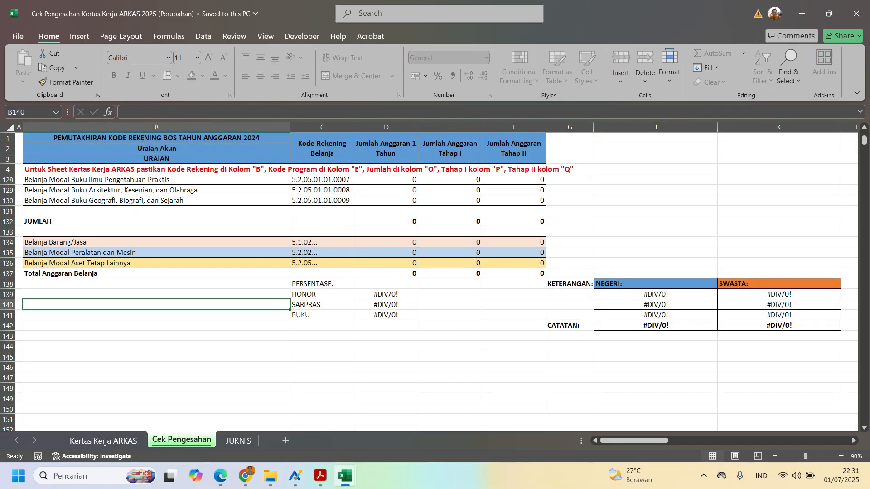
pyautogui.click(156, 169)
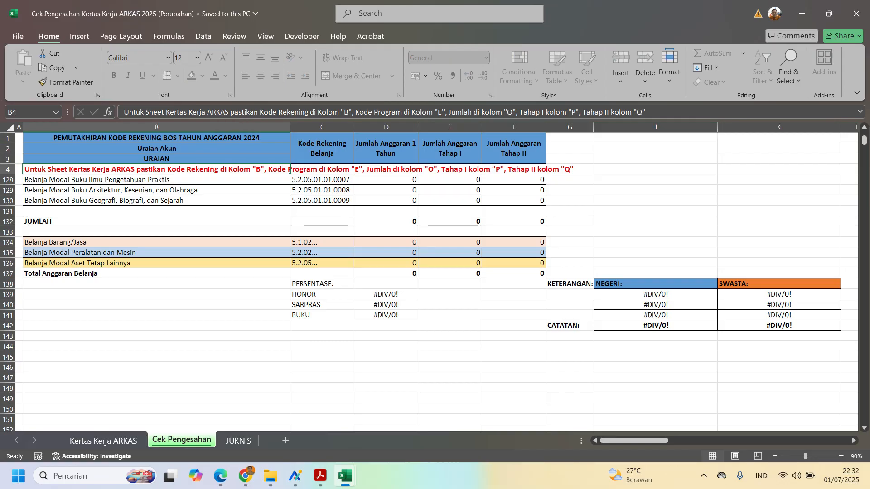
# In the "kertas kerja perubahan" workbook, check the columns holding Kode Rekening, Kode Program, Jumlah, Tahap 1 and Tahap 2.
pyautogui.moveTo(344, 475)
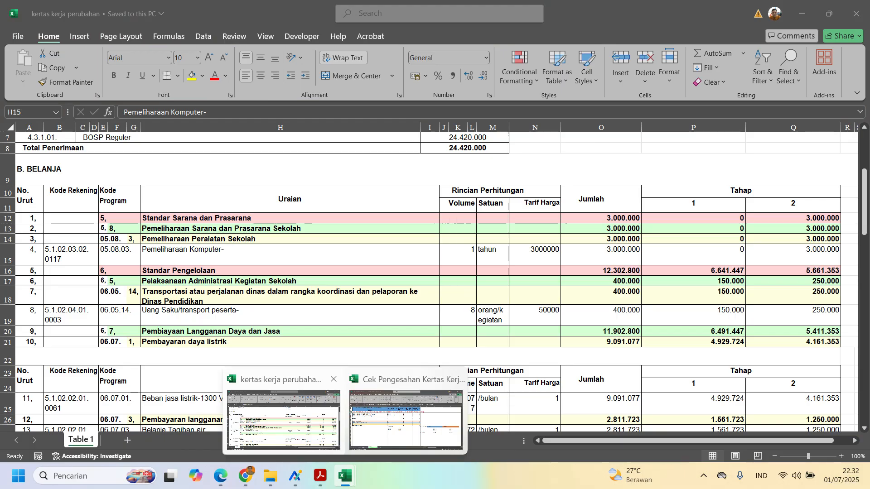
pyautogui.click(283, 419)
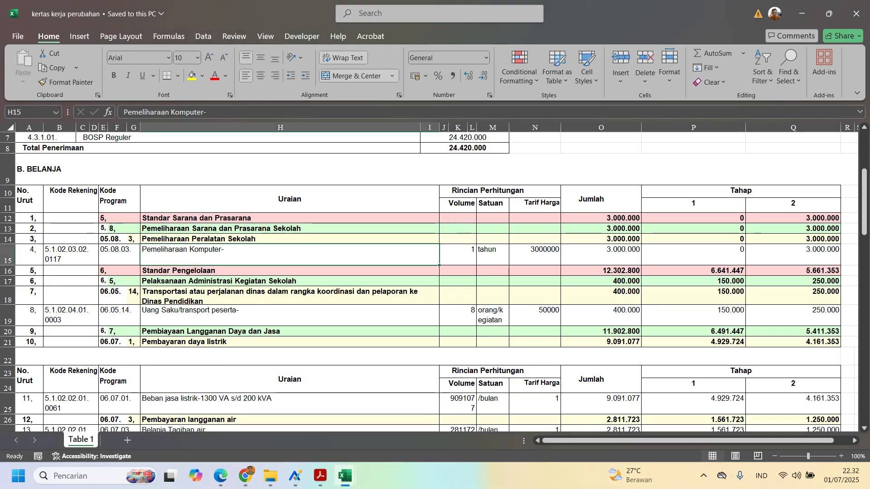
pyautogui.click(71, 255)
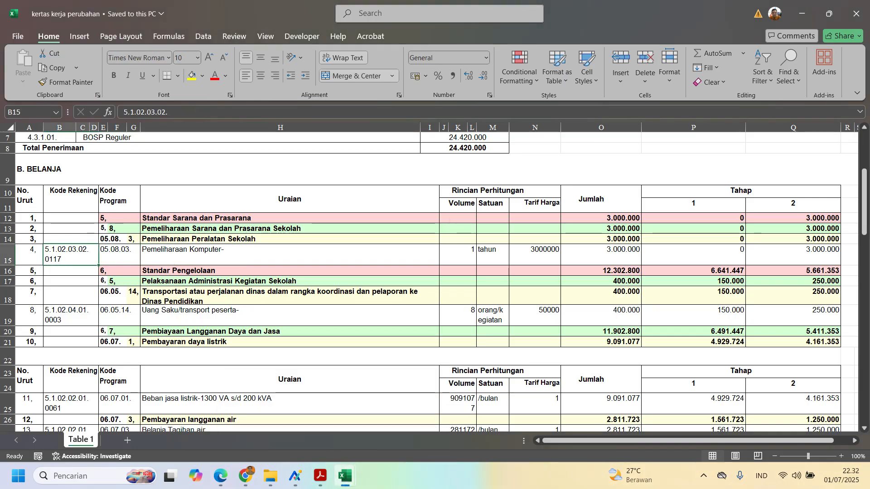
pyautogui.click(119, 254)
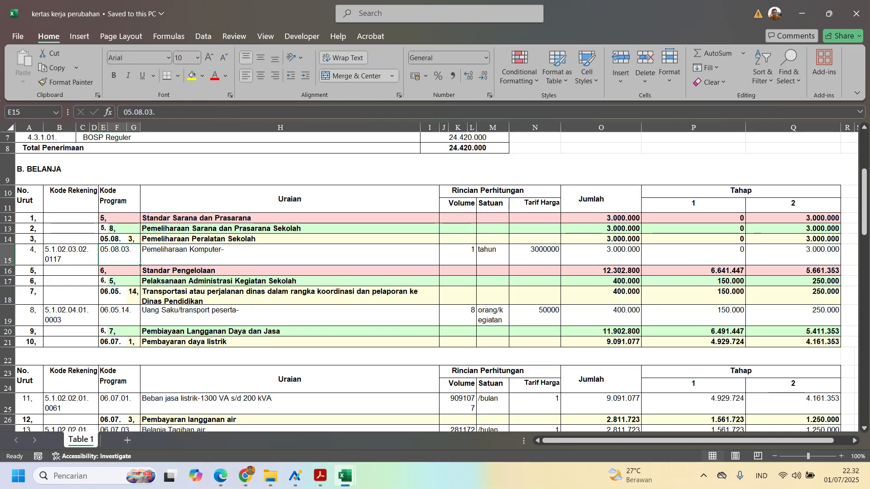
pyautogui.click(601, 254)
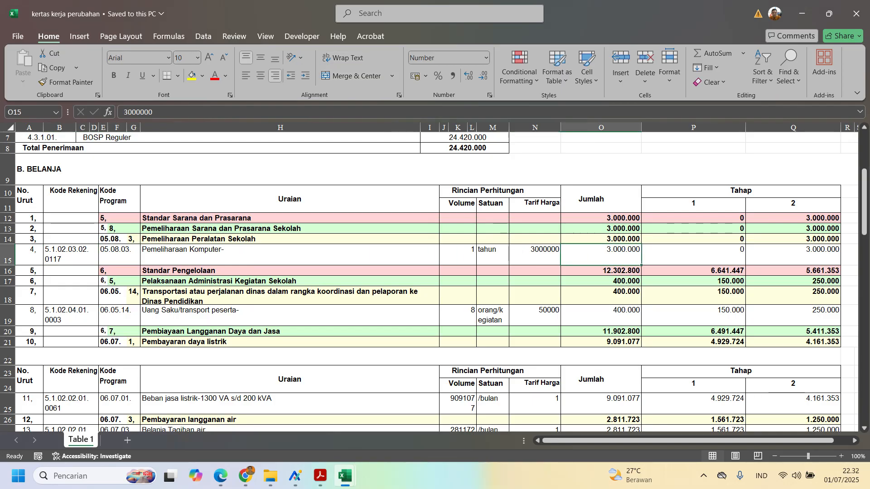
pyautogui.click(693, 255)
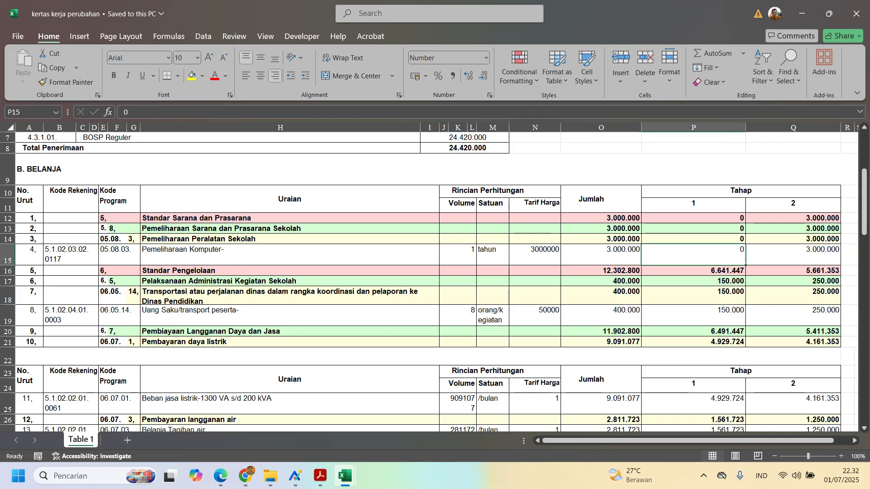
pyautogui.click(793, 228)
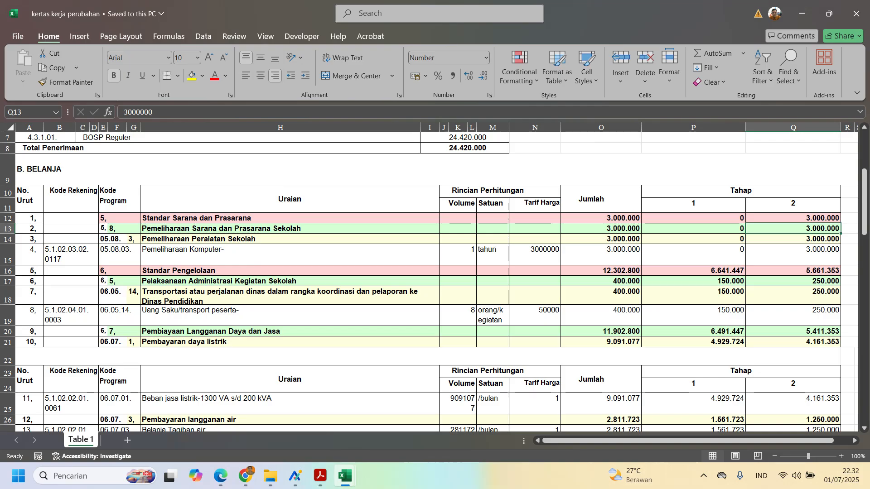
# Copy the whole Table 1 sheet and paste it into the Kertas Kerja ARKAS sheet of the Cek Pengesahan workbook.
pyautogui.click(8, 127)
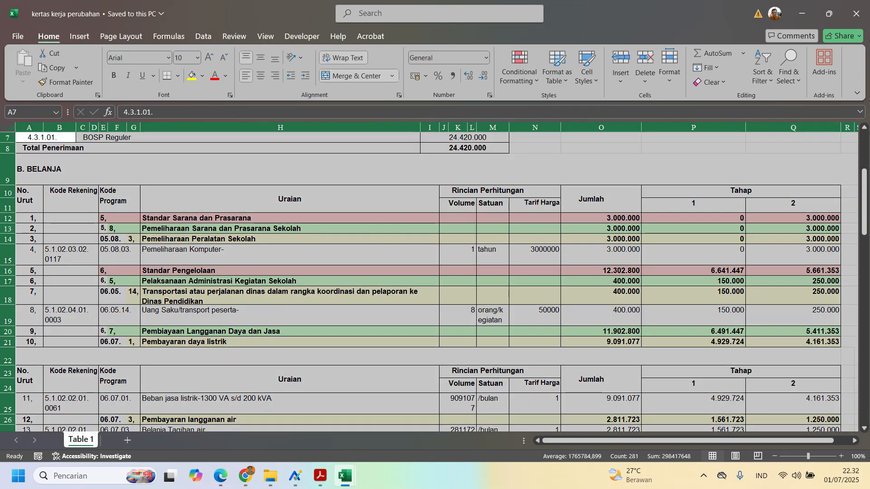
pyautogui.hotkey('ctrl', 'c')
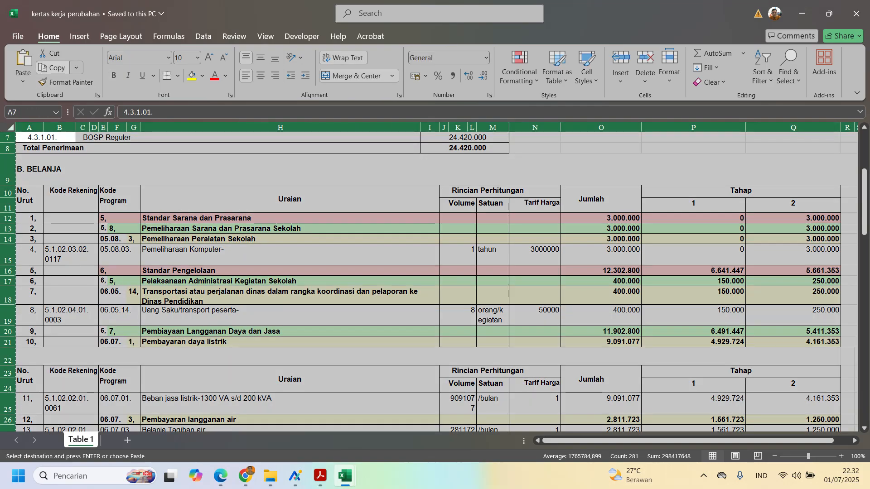
pyautogui.moveTo(345, 475)
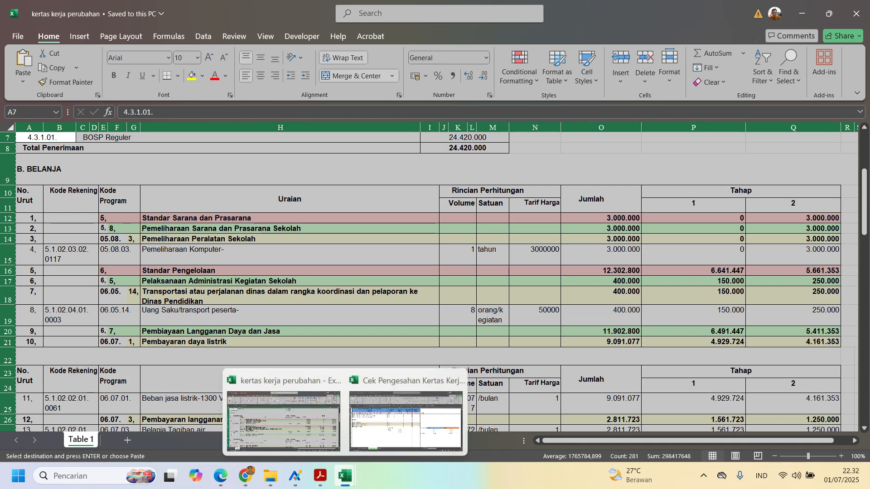
pyautogui.click(406, 419)
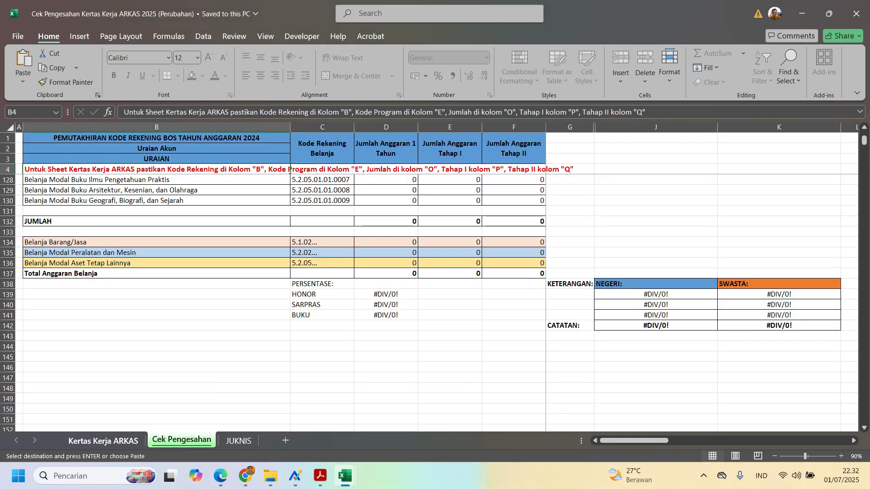
pyautogui.click(104, 441)
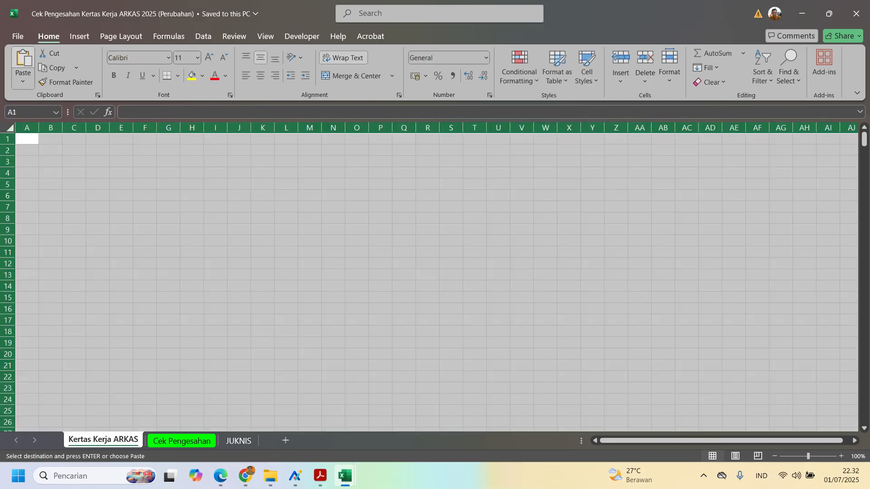
pyautogui.click(22, 61)
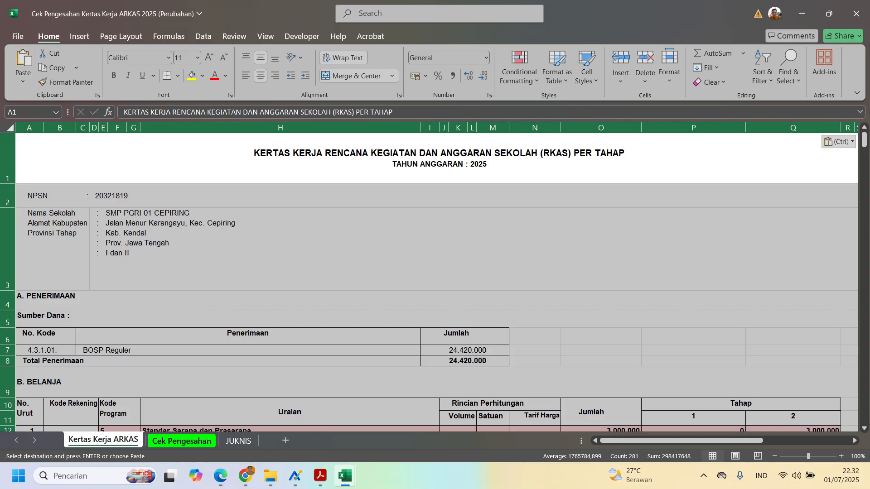
# Review the account amounts, HONOR, SARPRAS and BUKU percentages, and compliance notes on the Cek Pengesahan sheet.
pyautogui.click(181, 441)
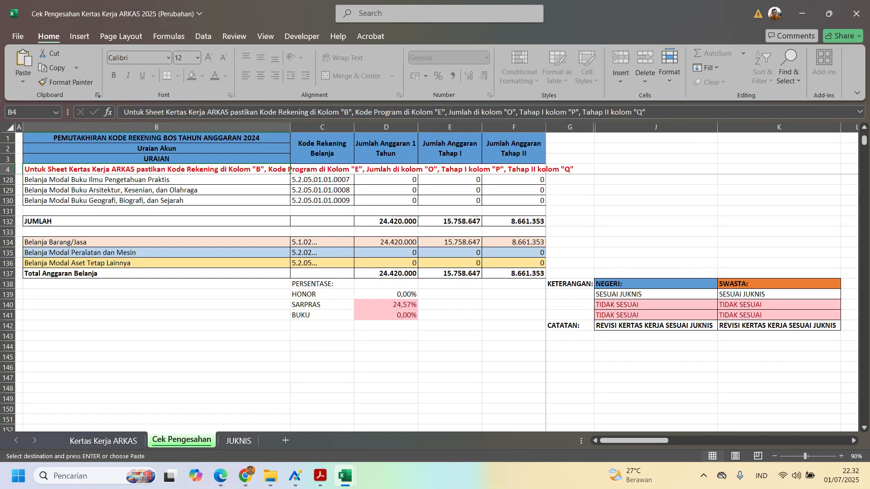
pyautogui.scroll(10, 385, 299)
pyautogui.scroll(13, 385, 299)
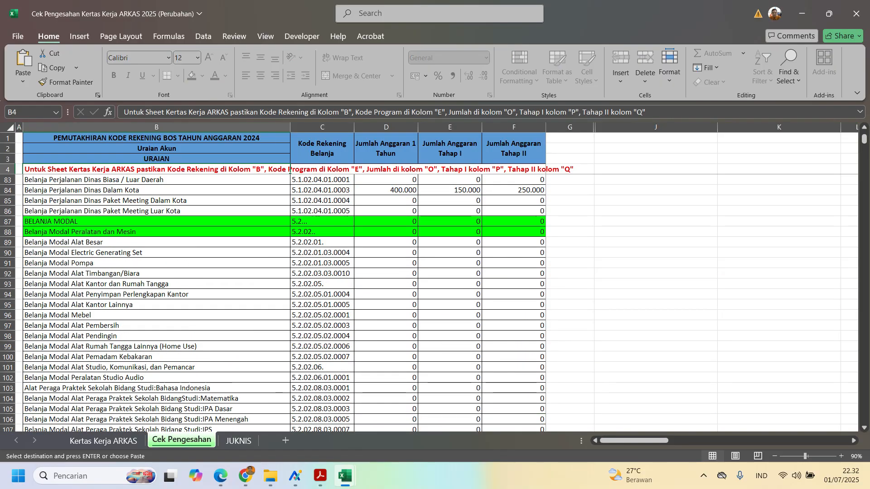
pyautogui.scroll(-20, 385, 299)
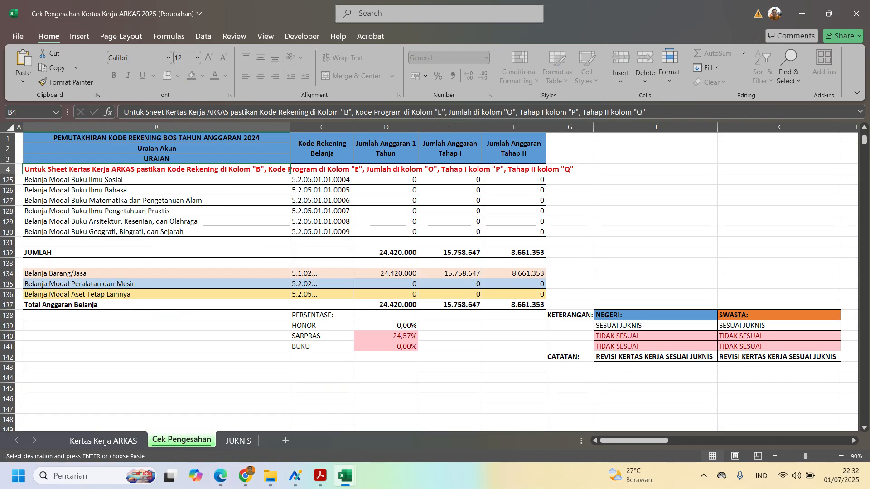
# Check the JUMLAH total and the HONOR, SARPRAS and BUKU percentages, and read the BOSP Reguler limits on the JUKNIS sheet.
pyautogui.click(386, 253)
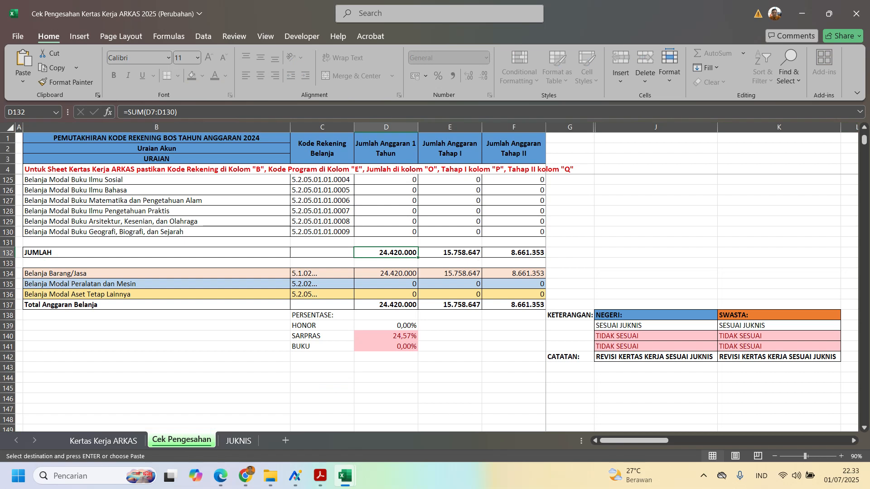
pyautogui.click(386, 326)
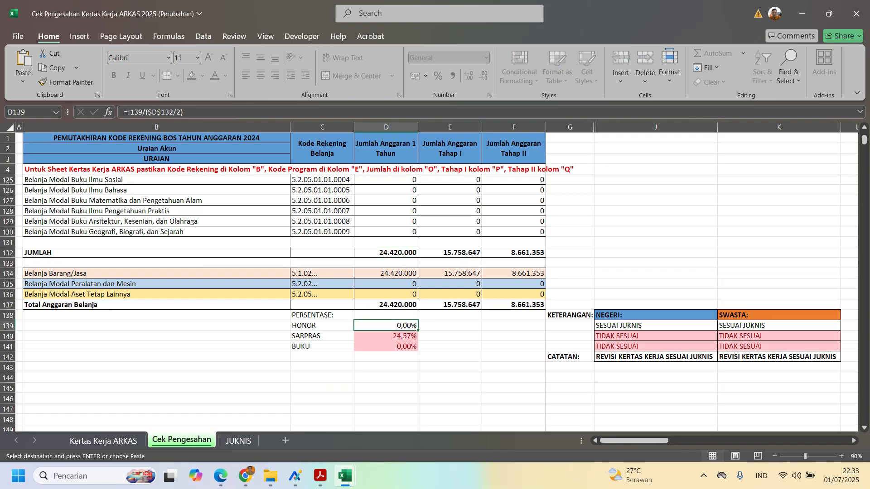
pyautogui.click(322, 336)
pyautogui.click(386, 336)
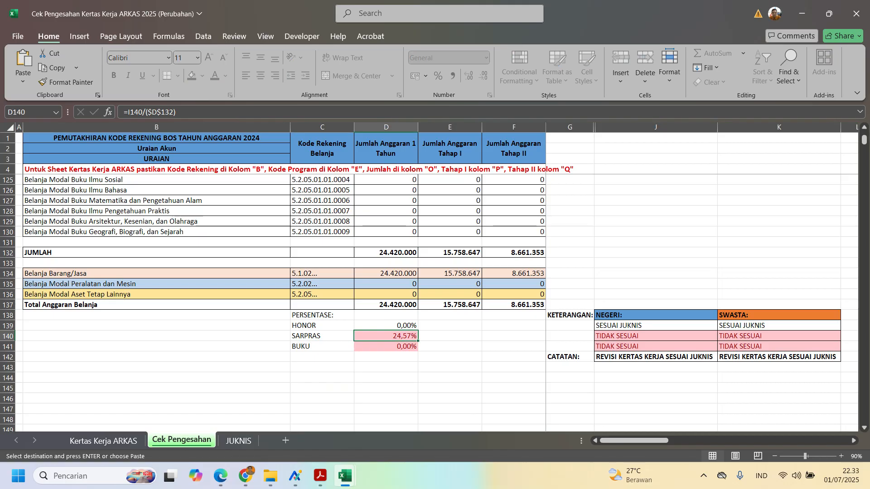
pyautogui.click(386, 347)
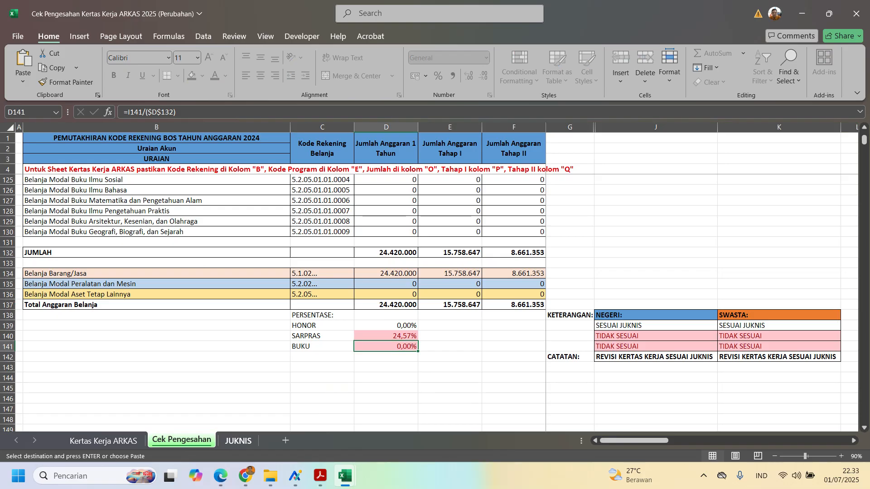
pyautogui.click(238, 440)
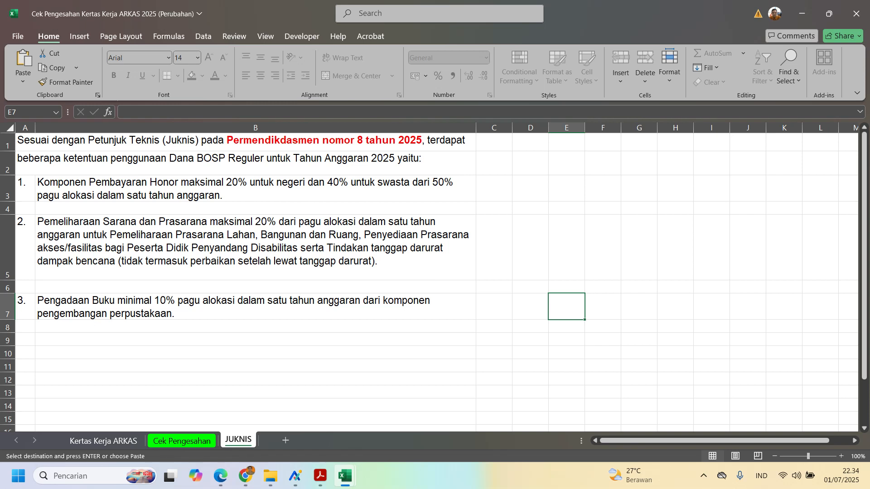
# On the Cek Pengesahan sheet, review the KETERANGAN for NEGERI and compare the HONOR row's status for NEGERI and SWASTA.
pyautogui.click(181, 441)
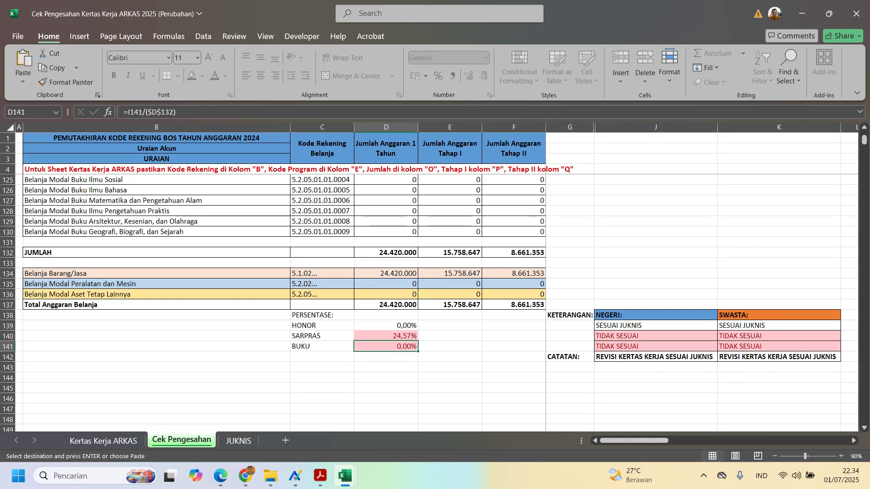
pyautogui.click(569, 315)
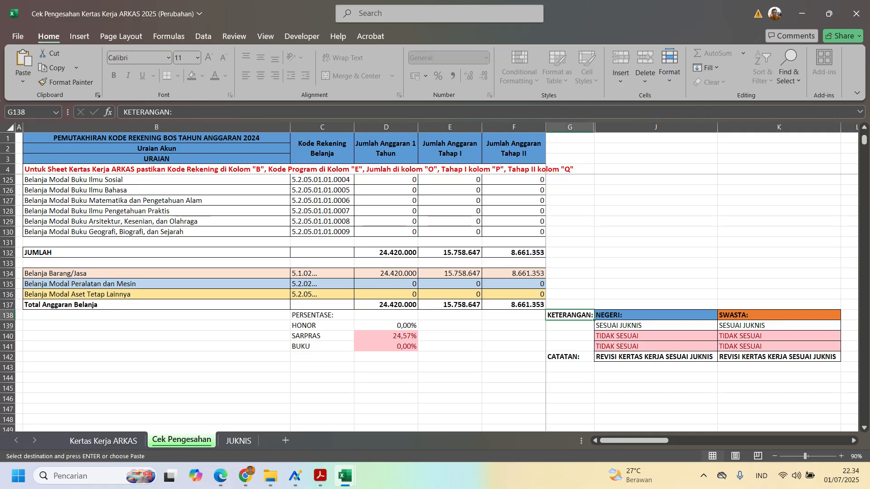
pyautogui.click(654, 315)
pyautogui.hotkey('shift', 'Down')
pyautogui.hotkey('shift', 'Down')
pyautogui.hotkey('shift', 'Down')
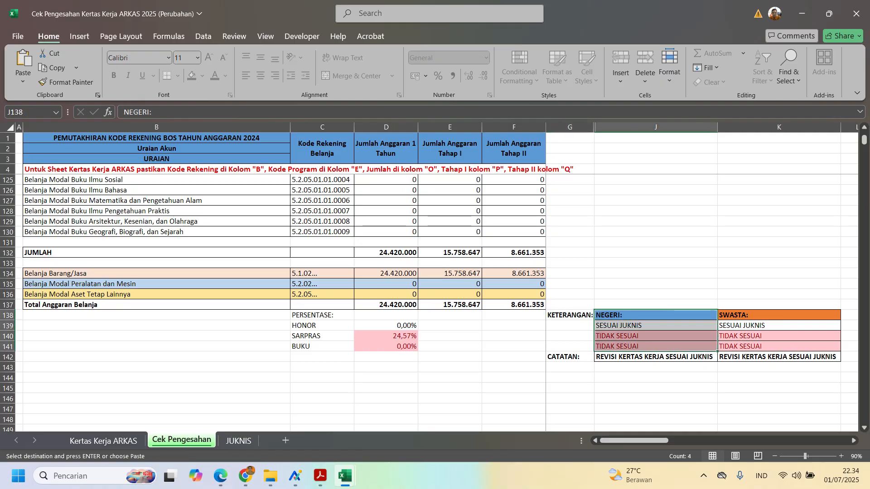
pyautogui.moveTo(317, 325); pyautogui.dragTo(716, 330)
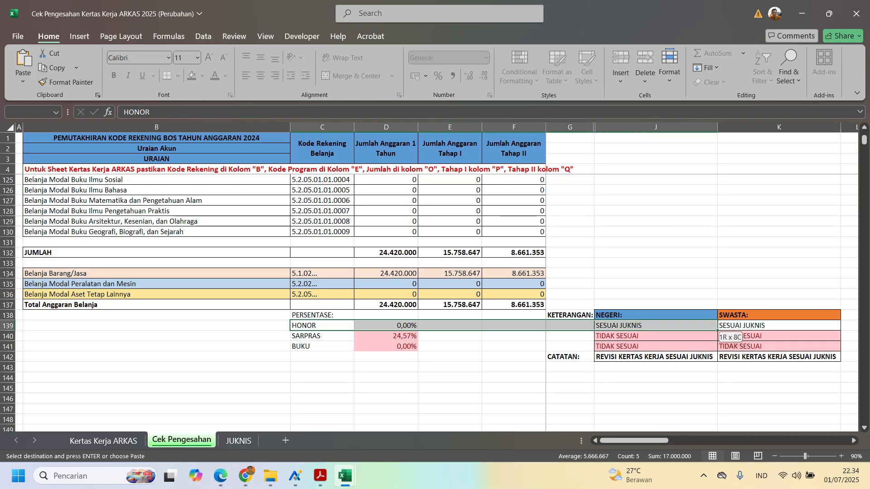
pyautogui.moveTo(717, 331); pyautogui.dragTo(716, 331)
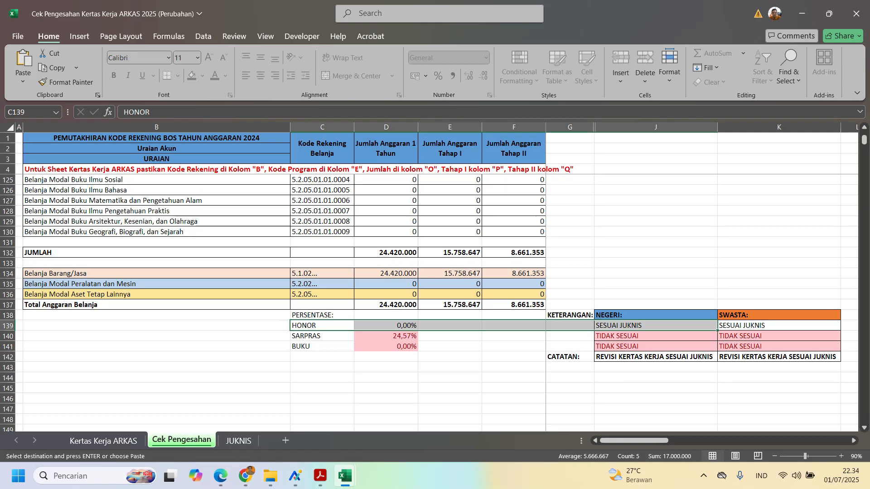
pyautogui.click(779, 326)
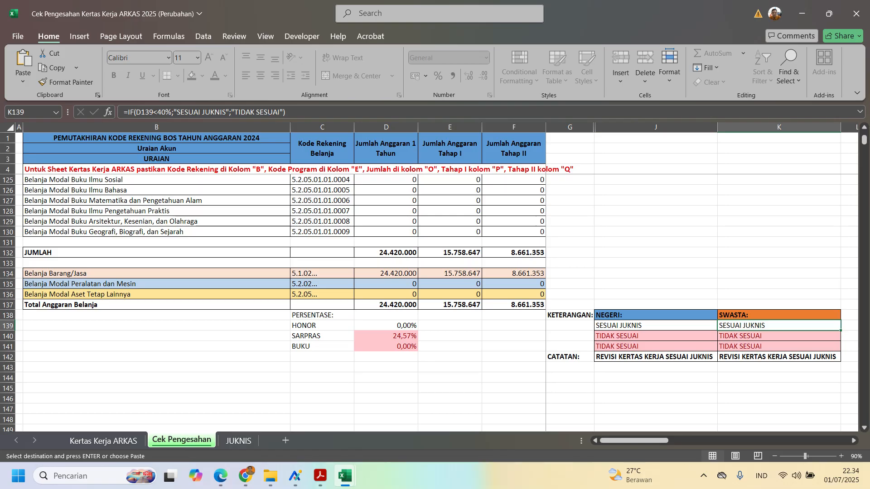
# Check the SARPRAS and BUKU rows against their NEGERI compliance status, and read the CATATAN notes.
pyautogui.moveTo(322, 336); pyautogui.dragTo(655, 336)
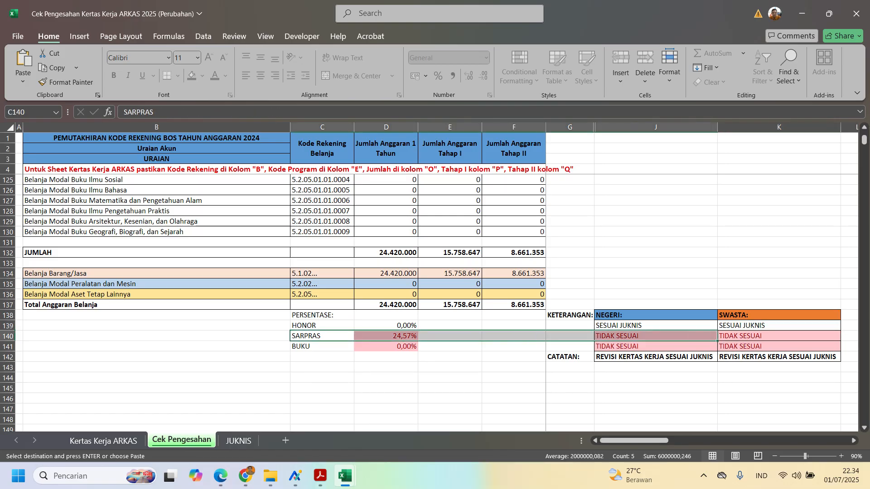
pyautogui.click(655, 336)
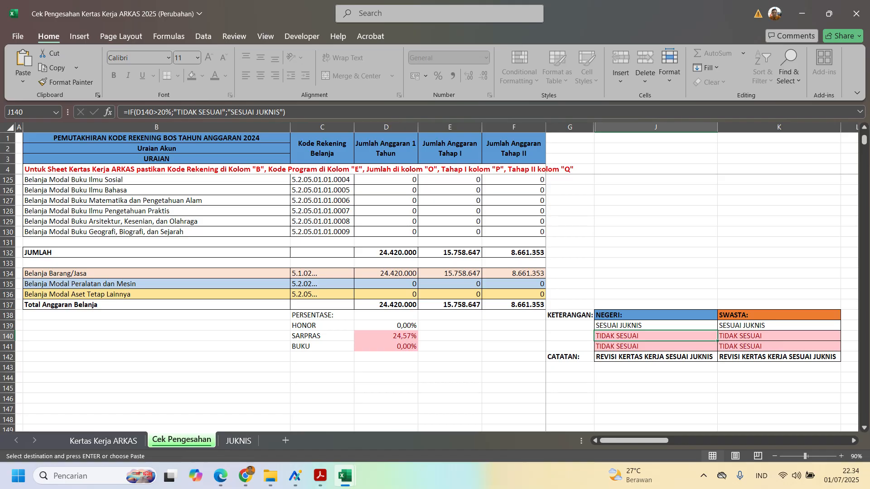
pyautogui.moveTo(317, 346); pyautogui.dragTo(717, 352)
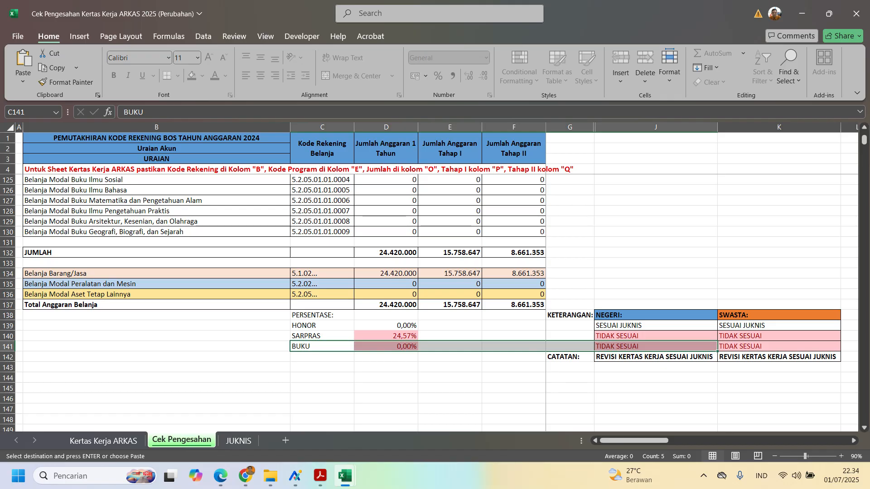
pyautogui.click(569, 357)
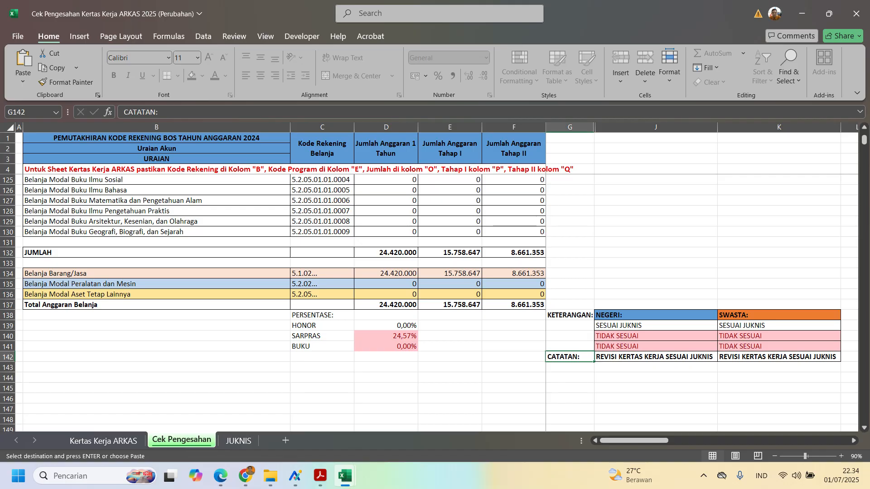
pyautogui.click(778, 357)
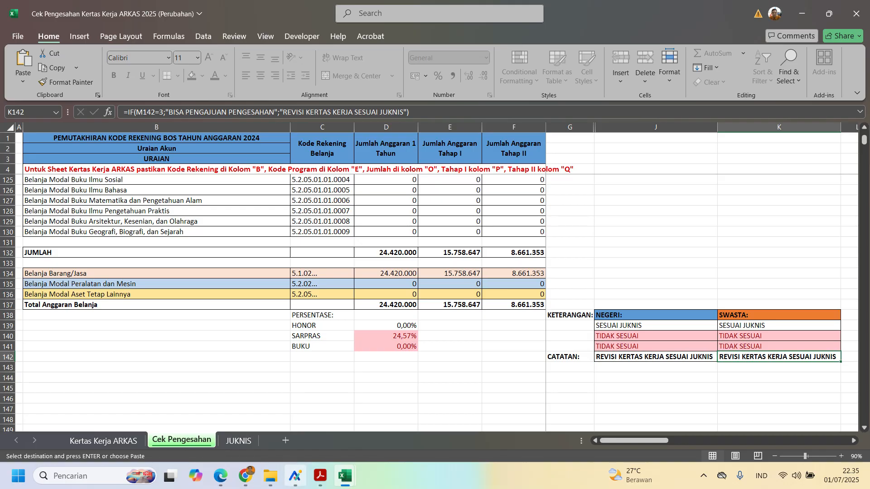
# Switch to ARKAS, return to the Penganggaran page and reopen the draft Kertas Kerja BOSP Reguler 2025 for editing.
pyautogui.click(295, 476)
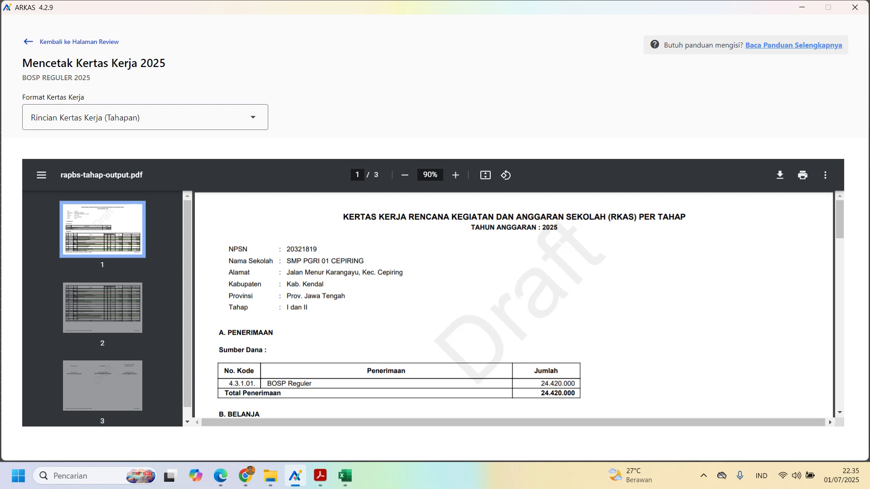
pyautogui.click(78, 41)
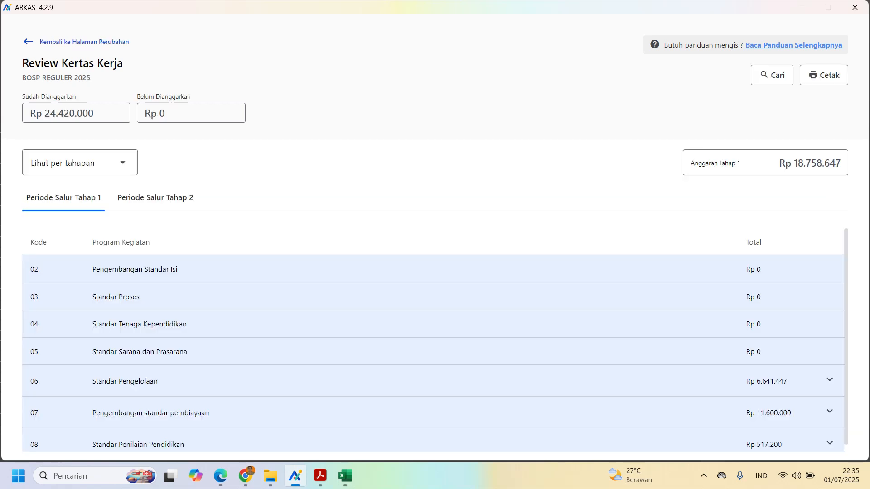
pyautogui.click(79, 41)
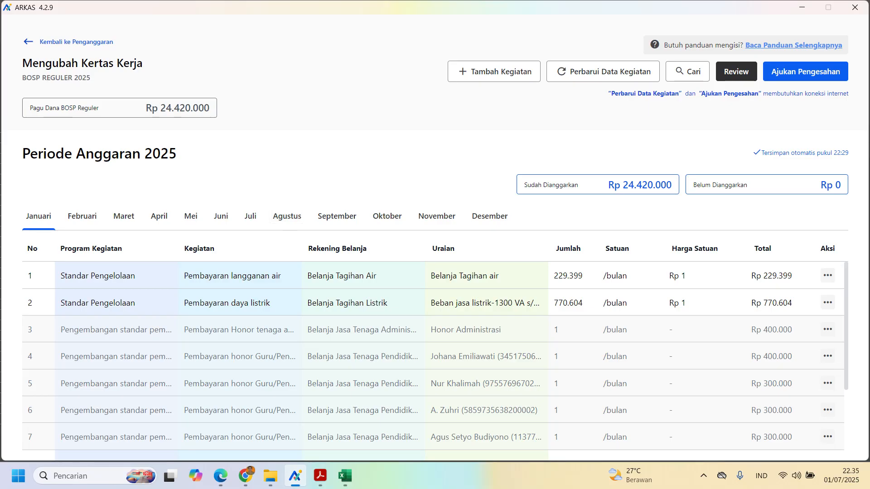
pyautogui.click(76, 42)
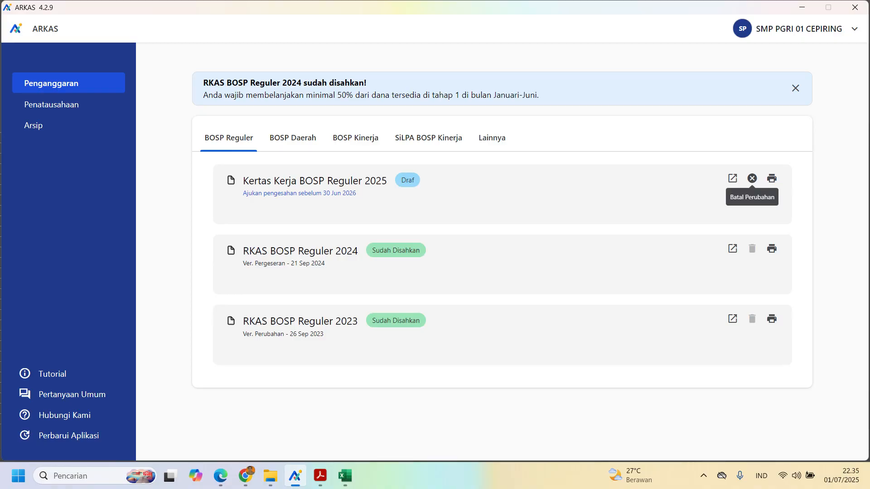
pyautogui.click(732, 178)
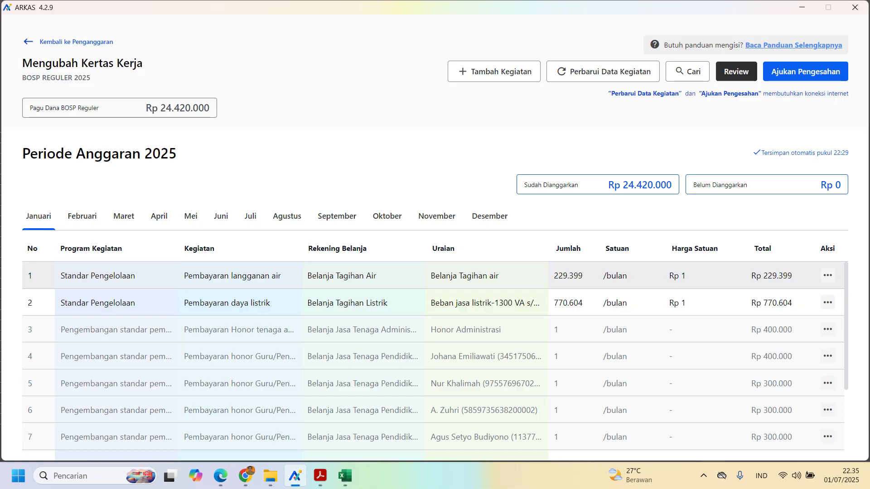
# Delete the whole Pemeliharaan Peralatan Sekolah activity with the item "Pemeliharaan Komputer-" from the Juli budget.
pyautogui.scroll(-2, 486, 301)
pyautogui.scroll(2, 487, 301)
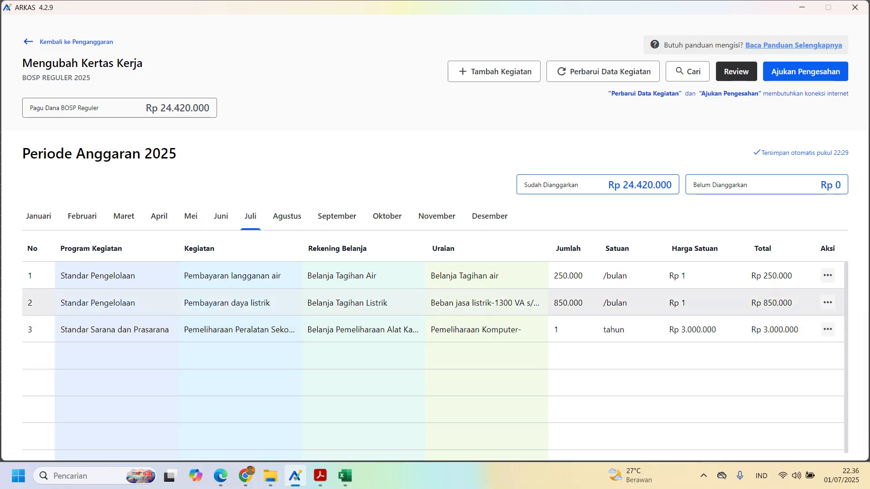
pyautogui.click(828, 329)
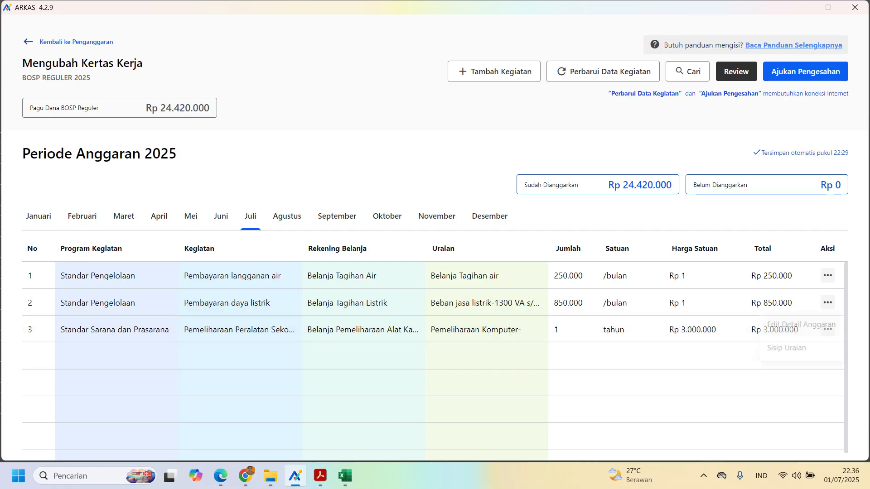
pyautogui.click(800, 324)
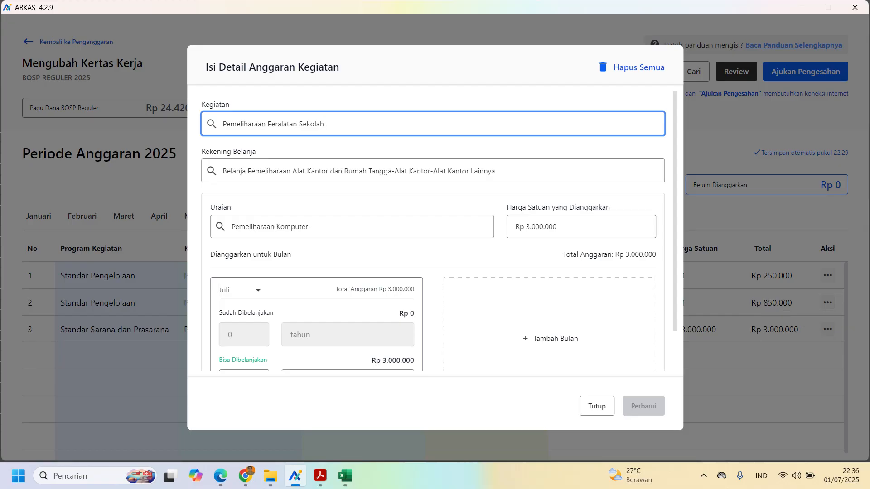
pyautogui.click(632, 68)
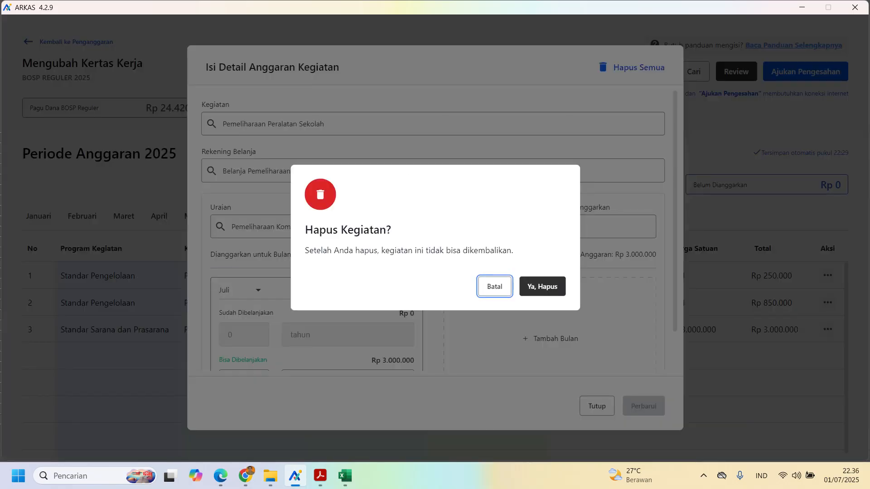
pyautogui.click(542, 286)
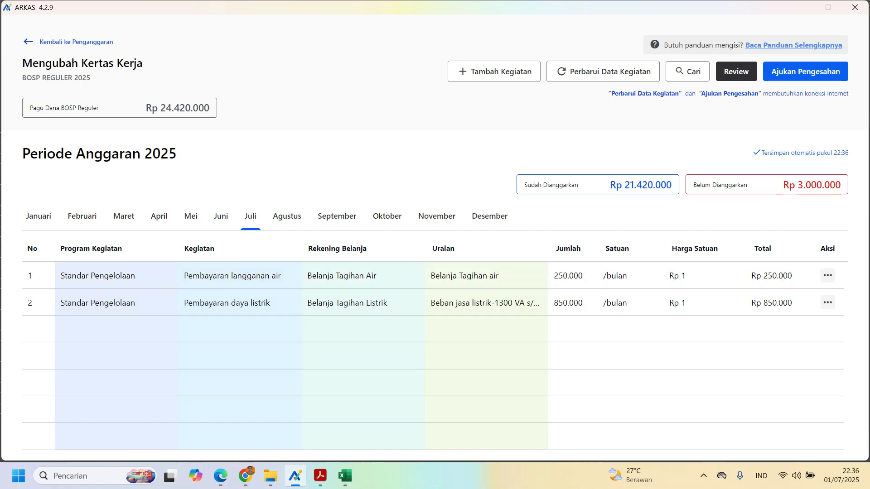
# Switch to the Cek Pengesahan workbook in Excel and check the BUKU percentage row.
pyautogui.moveTo(345, 476)
pyautogui.click(405, 415)
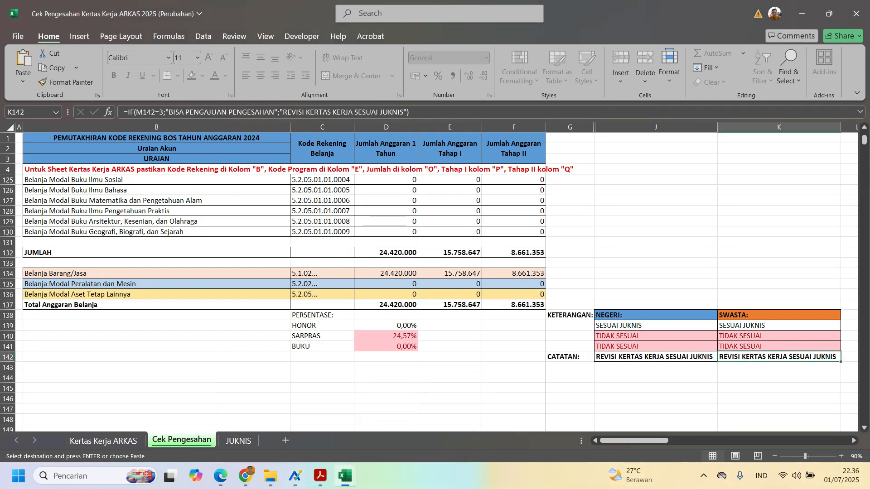
pyautogui.moveTo(322, 346); pyautogui.dragTo(453, 347)
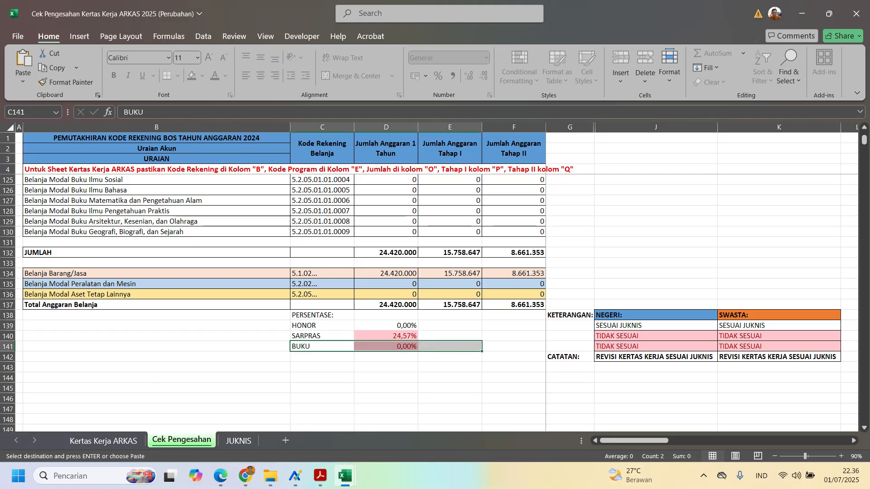
# In ARKAS, start a new activity with Kegiatan "Pengadaan Buku Teks Utama/Pendamping Guru" and Rekening Belanja "Belanja Modal Buku Umum".
pyautogui.click(295, 476)
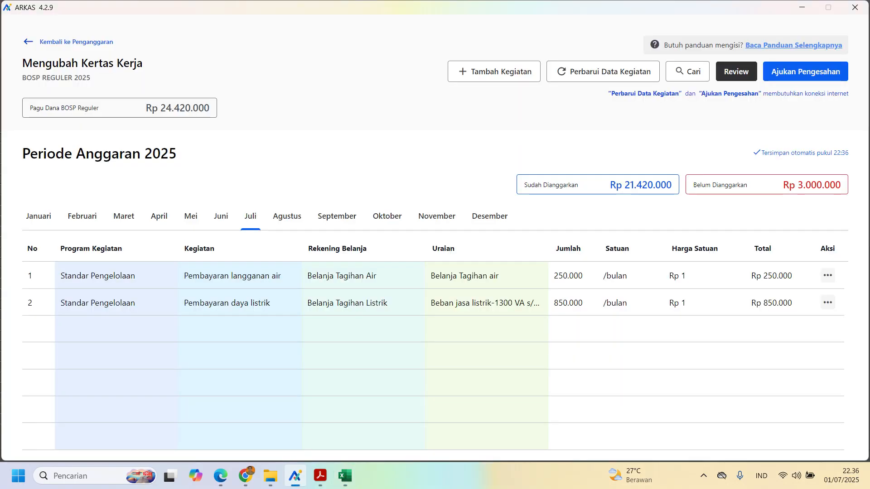
pyautogui.click(494, 71)
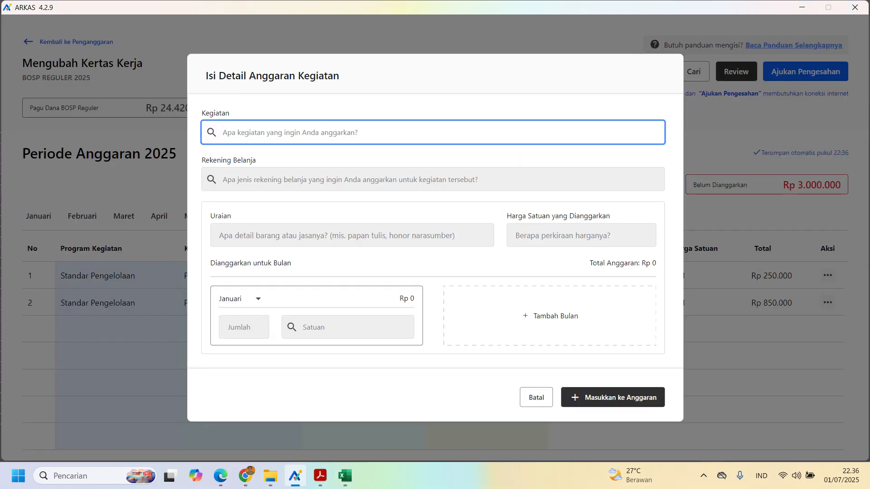
pyautogui.click(432, 132)
pyautogui.write('buku')
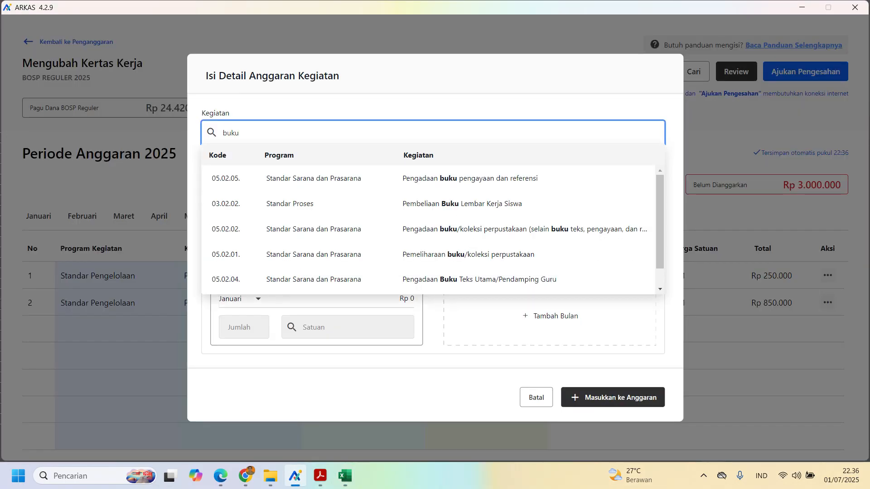
pyautogui.click(478, 280)
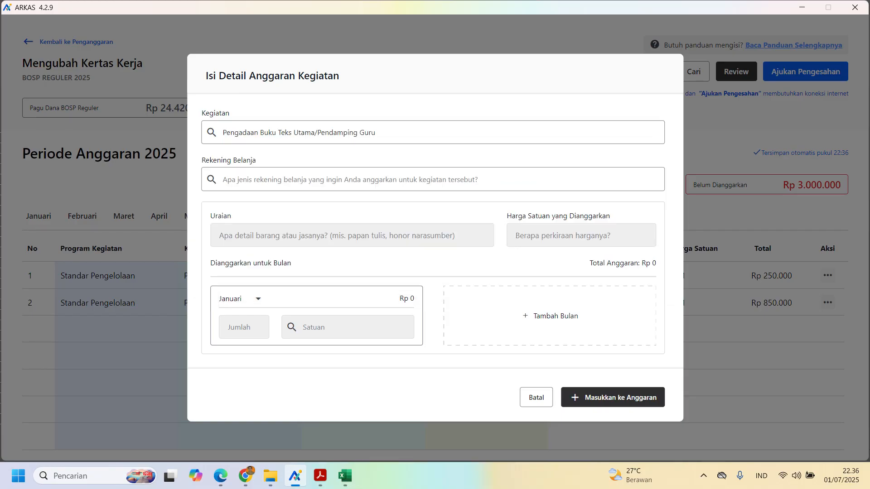
pyautogui.click(433, 180)
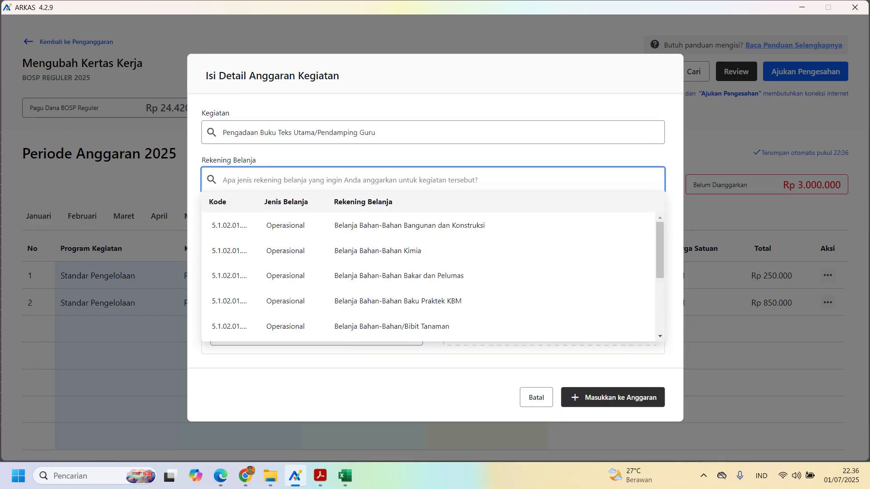
pyautogui.write('umum')
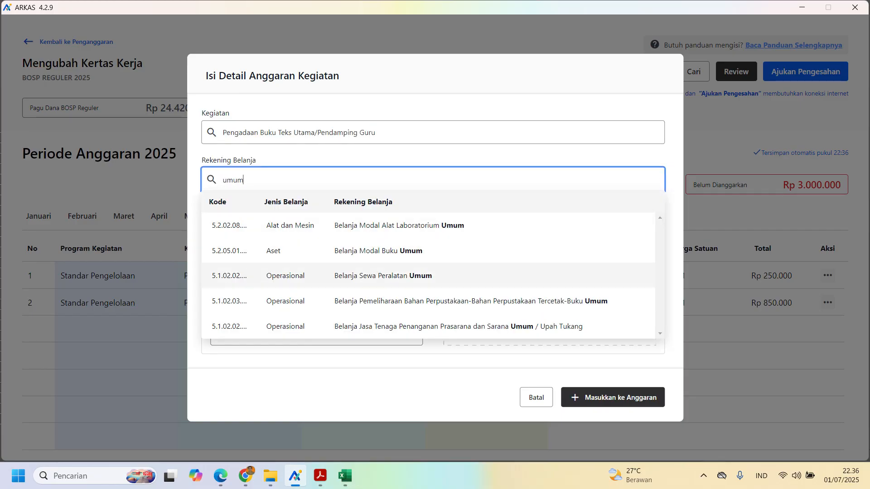
pyautogui.click(389, 252)
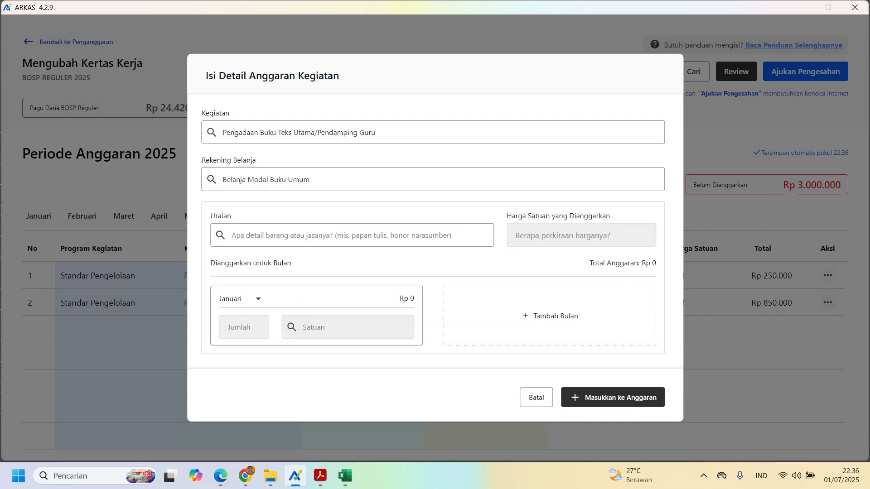
# Choose "Buku Umum-Buku Umum Lainnya" as the Uraian and set its budgeted unit price to Rp 100.000.
pyautogui.click(352, 235)
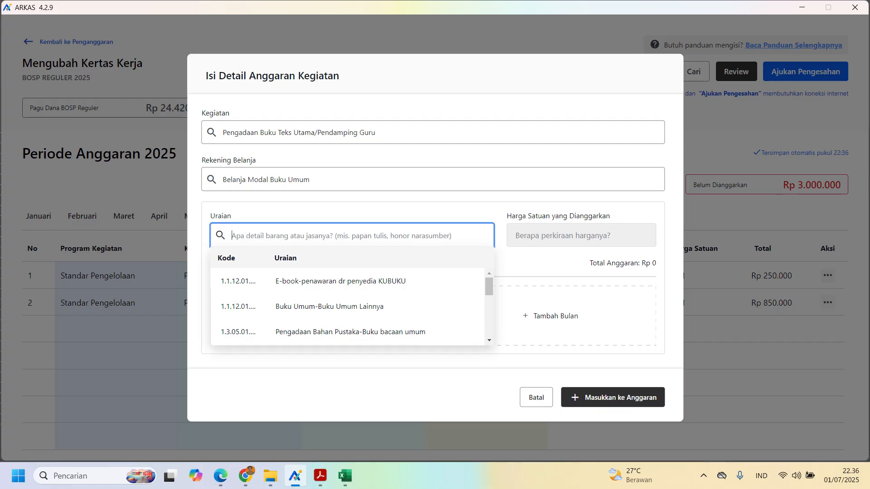
pyautogui.click(329, 306)
pyautogui.click(580, 235)
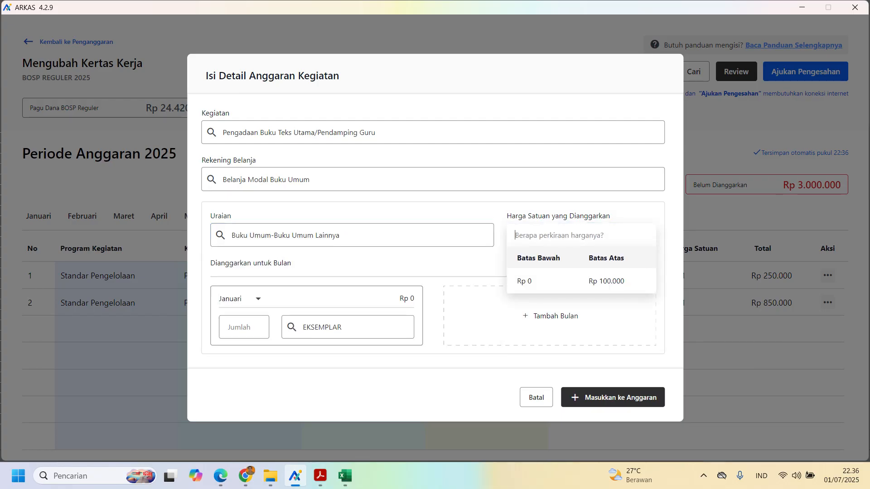
pyautogui.write('100.000')
pyautogui.press('Tab')
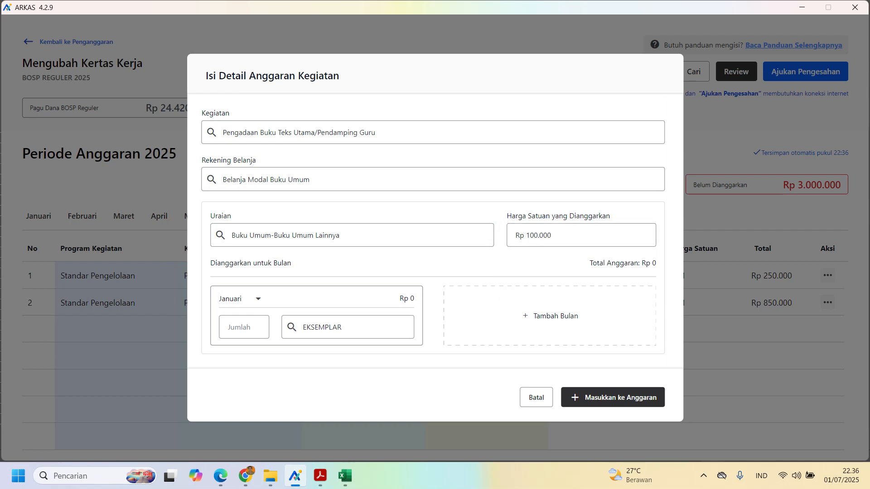
# Budget 30 EKSEMPLAR of the item for Juli and add the activity to the budget.
pyautogui.click(258, 299)
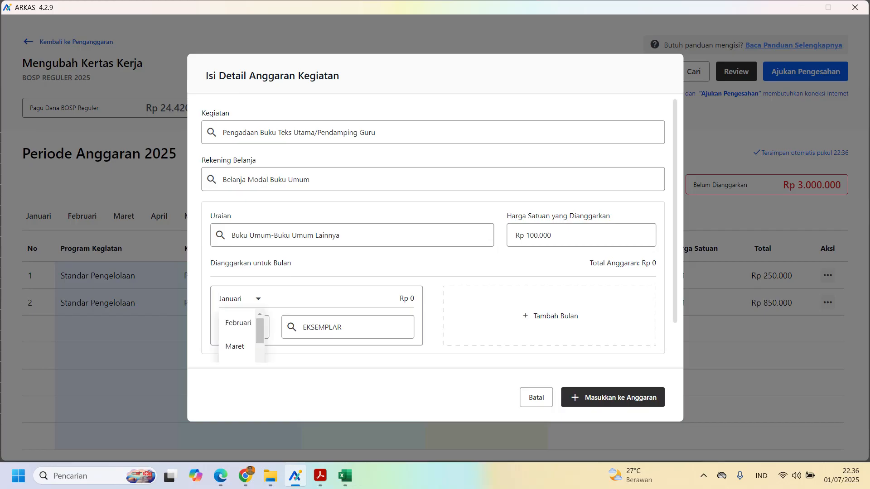
pyautogui.moveTo(259, 331); pyautogui.dragTo(260, 355)
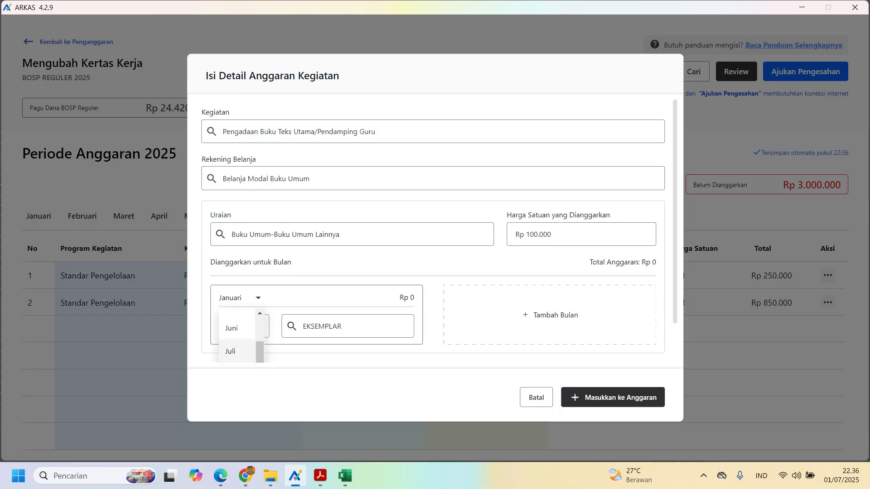
pyautogui.click(231, 352)
pyautogui.click(244, 327)
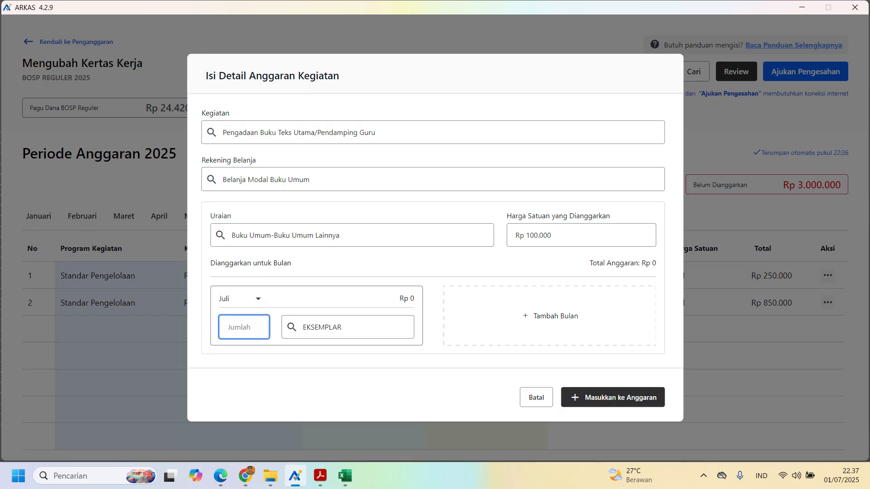
pyautogui.write('30')
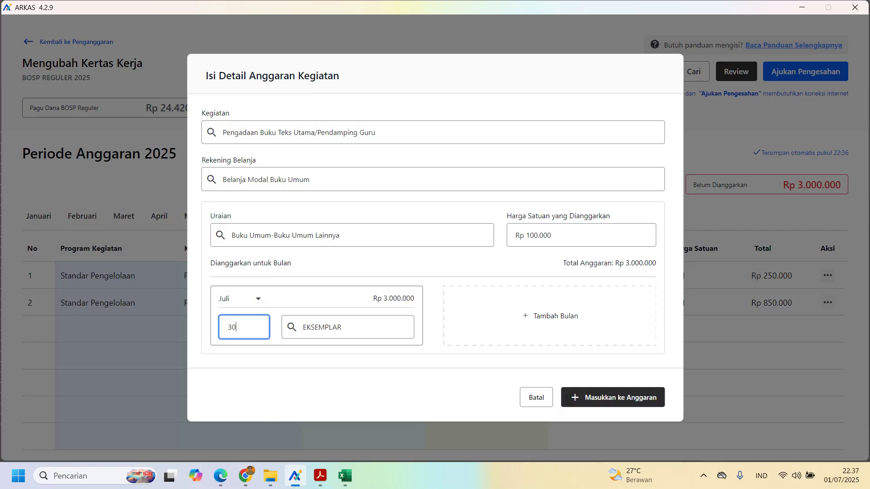
pyautogui.click(612, 398)
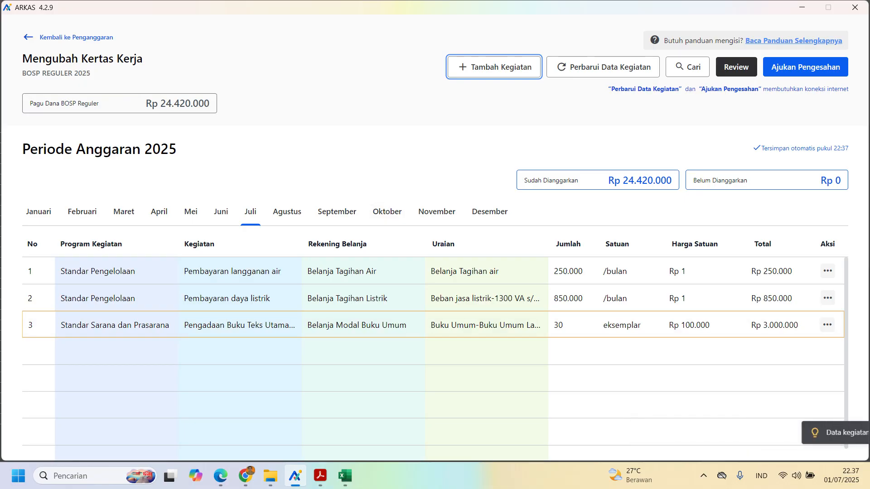
# Review the Kertas Kerja and open its print view in the "Rincian Kertas Kerja (Tahapan)" format.
pyautogui.click(735, 67)
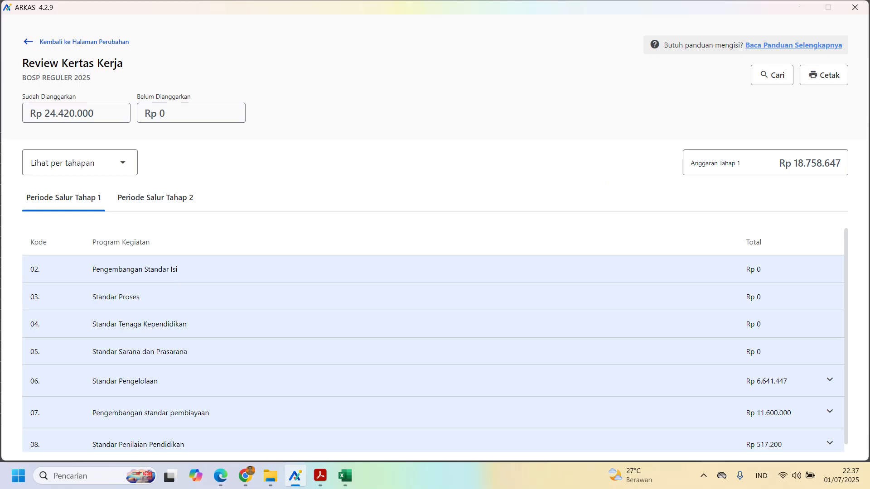
pyautogui.click(824, 75)
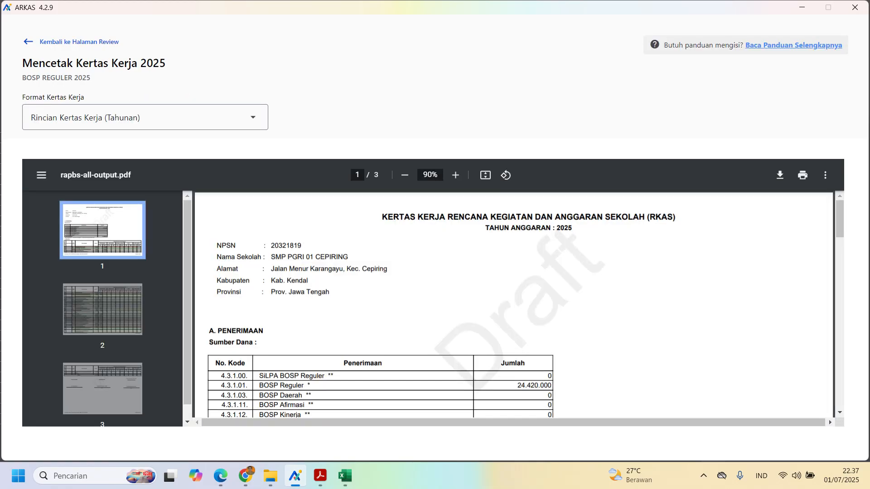
pyautogui.click(145, 118)
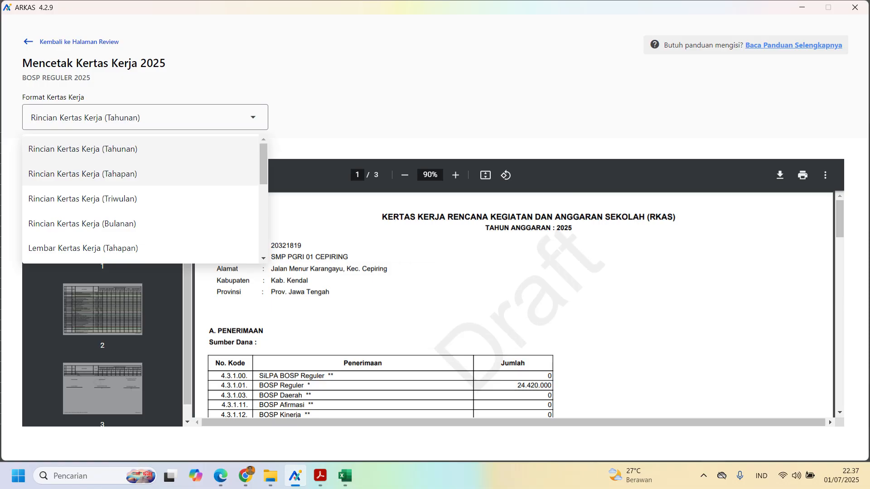
pyautogui.click(141, 174)
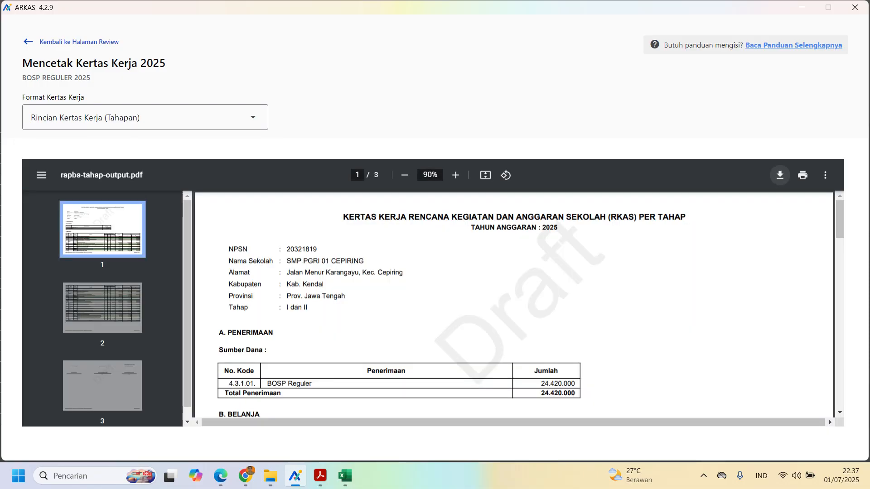
# Download the Tahapan report to the Unduhan folder as "kertas kerja perubahan.2.pdf".
pyautogui.click(780, 174)
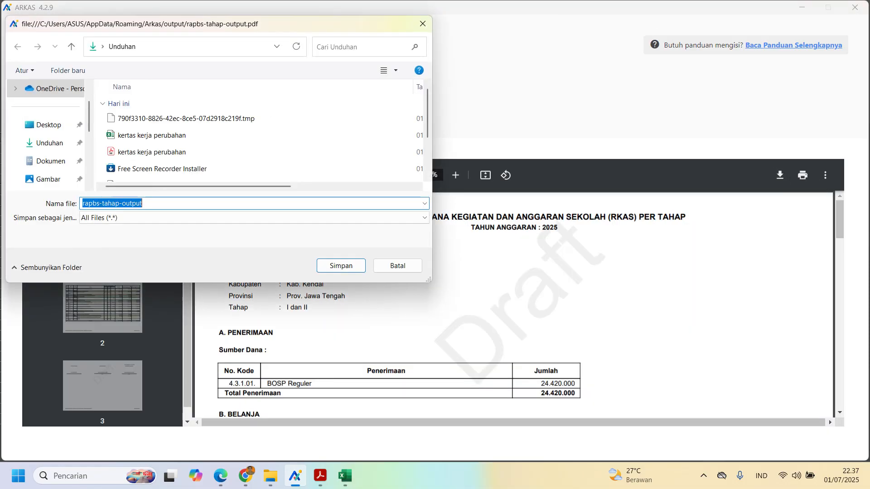
pyautogui.click(152, 153)
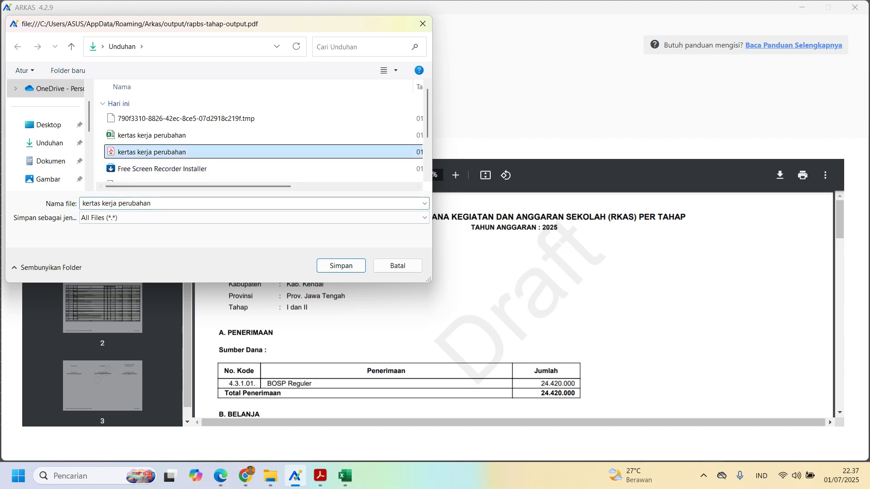
pyautogui.click(172, 203)
pyautogui.click(172, 204)
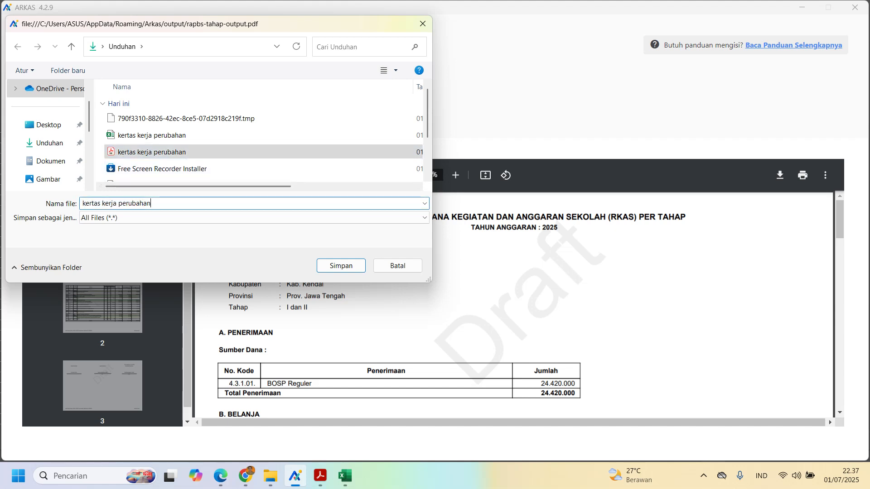
pyautogui.write('.2')
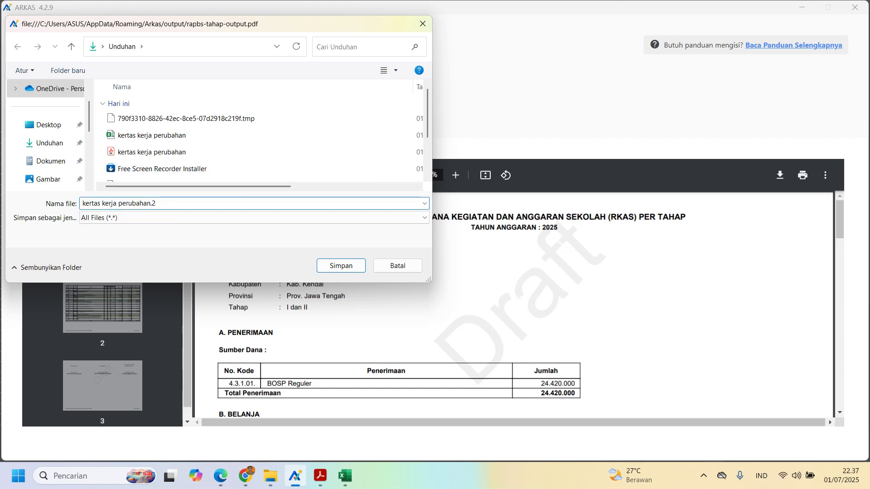
pyautogui.write('.pdf')
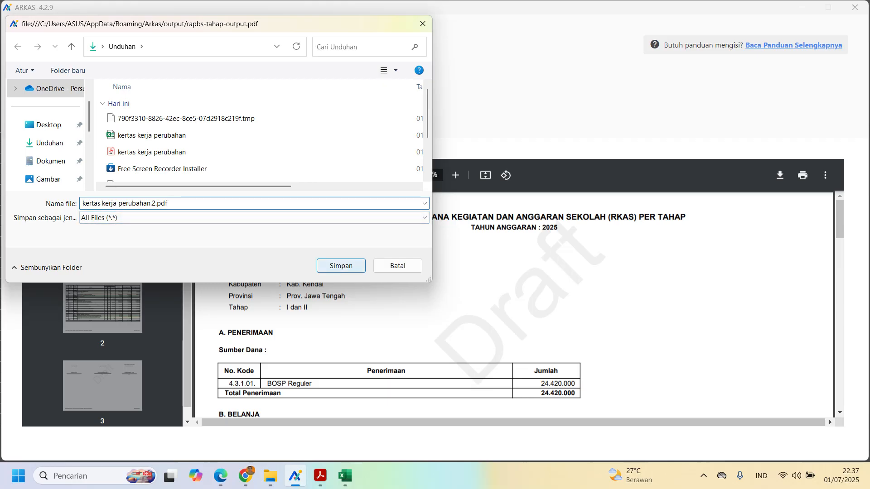
pyautogui.click(341, 265)
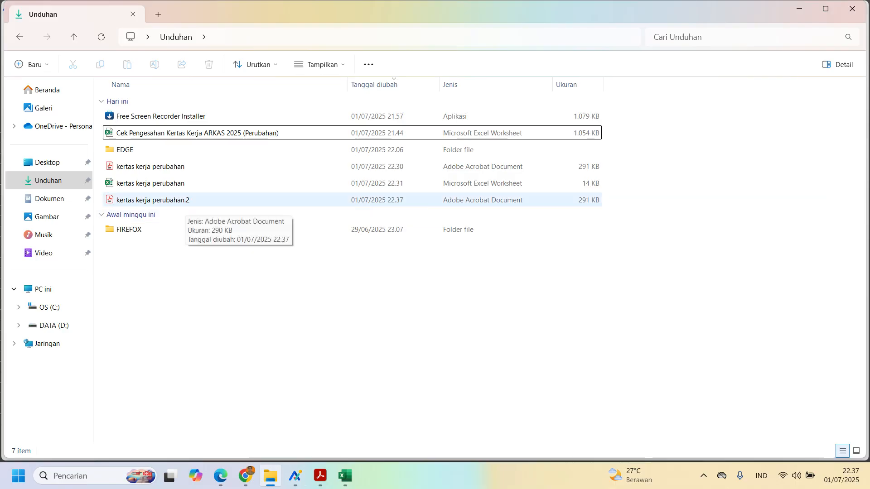
# In the Unduhan folder, open "kertas kerja perubahan.2" with Adobe Acrobat DC.
pyautogui.rightClick(188, 201)
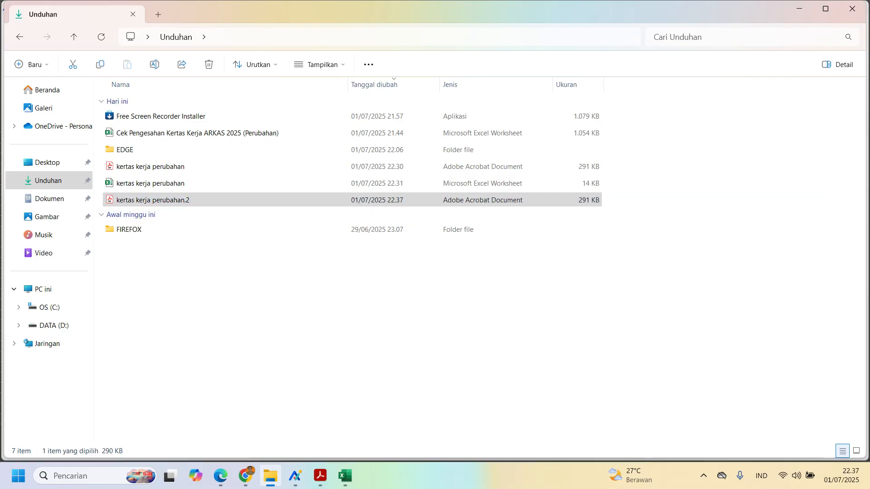
pyautogui.moveTo(241, 210)
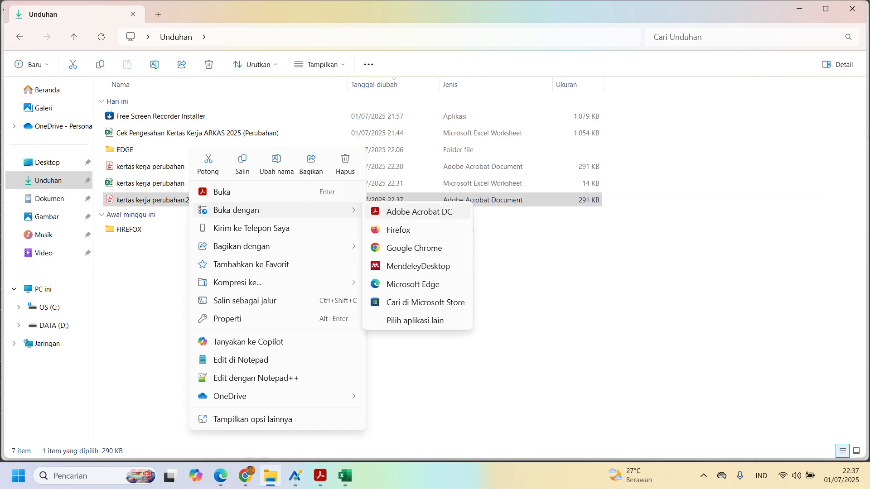
pyautogui.click(419, 211)
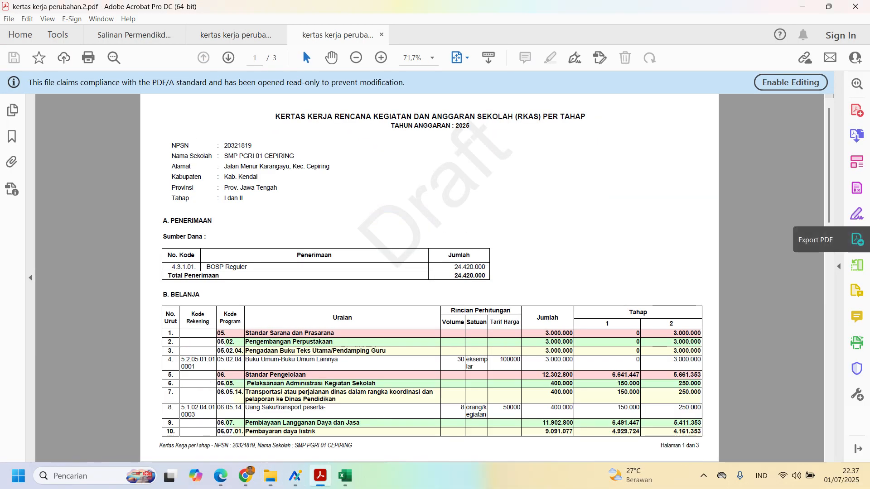
# Export the PDF as an Excel Workbook named "kertas kerja perubahan.2" in the Unduhan folder.
pyautogui.click(856, 239)
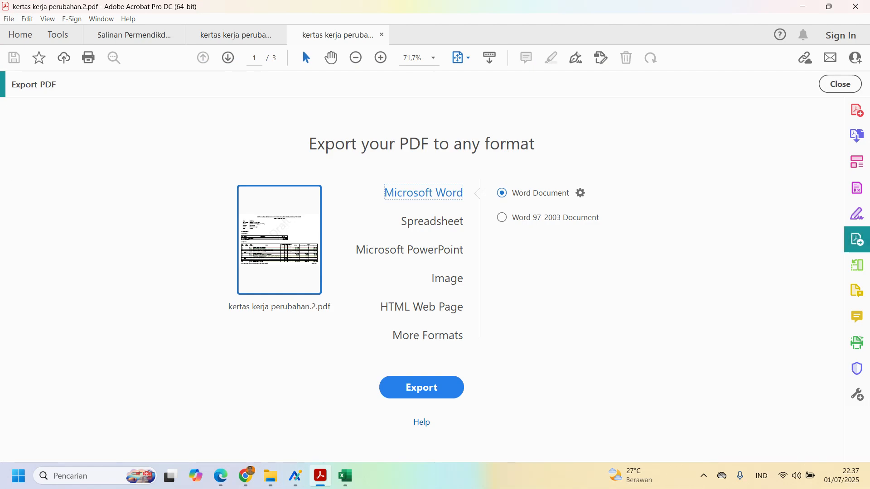
pyautogui.click(431, 222)
pyautogui.click(421, 387)
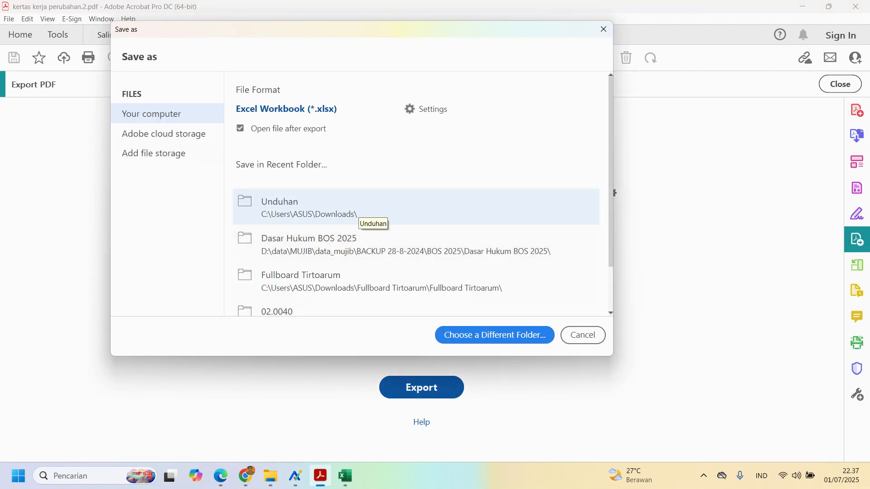
pyautogui.click(360, 210)
pyautogui.click(340, 275)
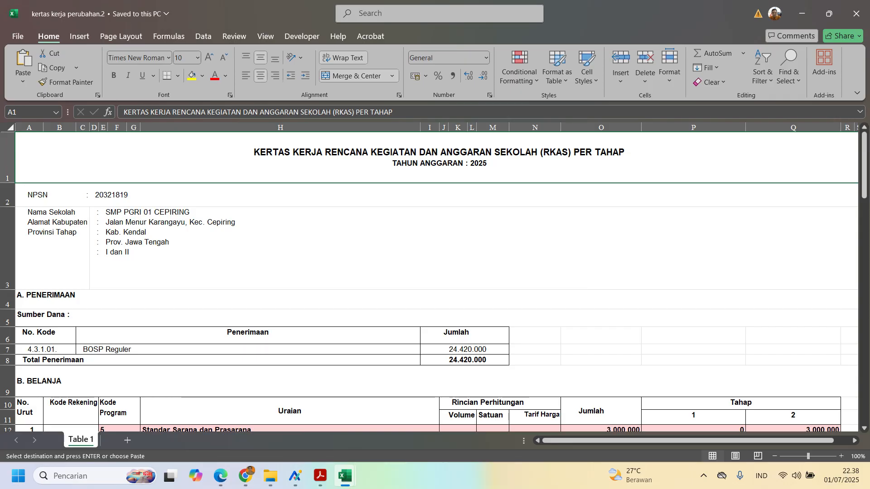
# In the exported workbook, check the columns holding Kode Rekening, Kode Program, Jumlah, Tahap 1 and Tahap 2 around the book procurement rows.
pyautogui.scroll(-2, 435, 281)
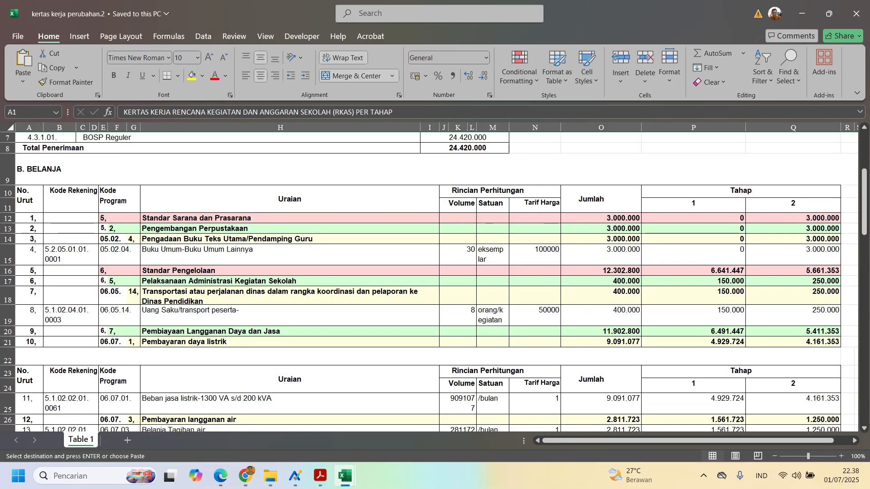
pyautogui.click(70, 255)
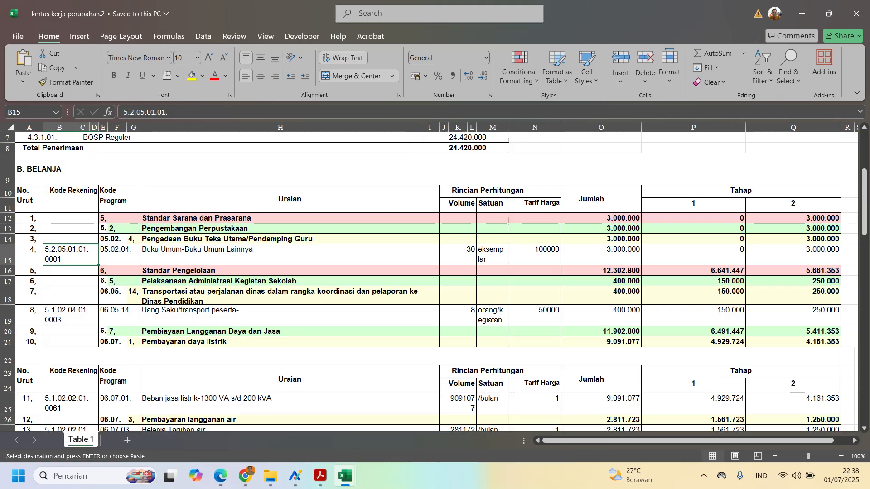
pyautogui.click(119, 254)
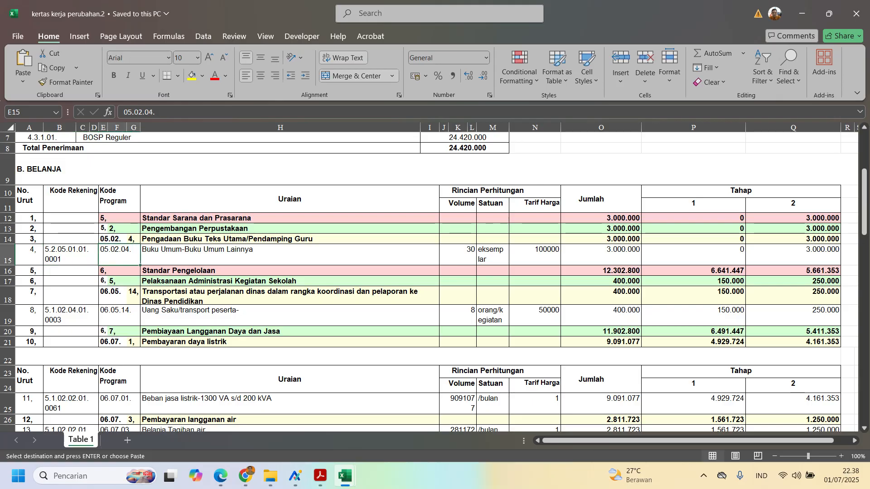
pyautogui.click(601, 255)
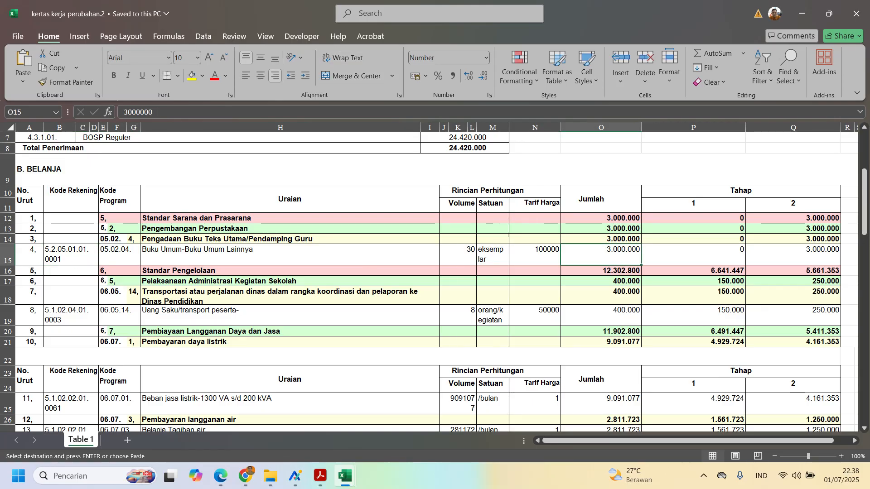
pyautogui.click(693, 229)
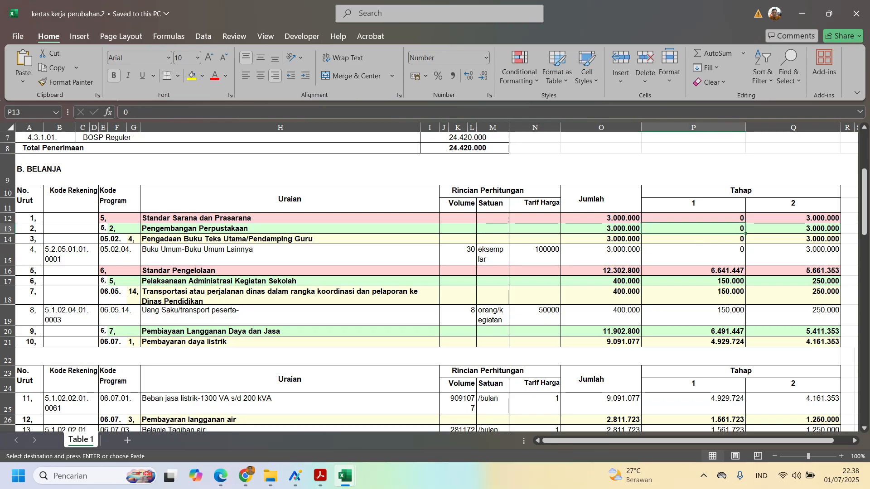
pyautogui.click(793, 219)
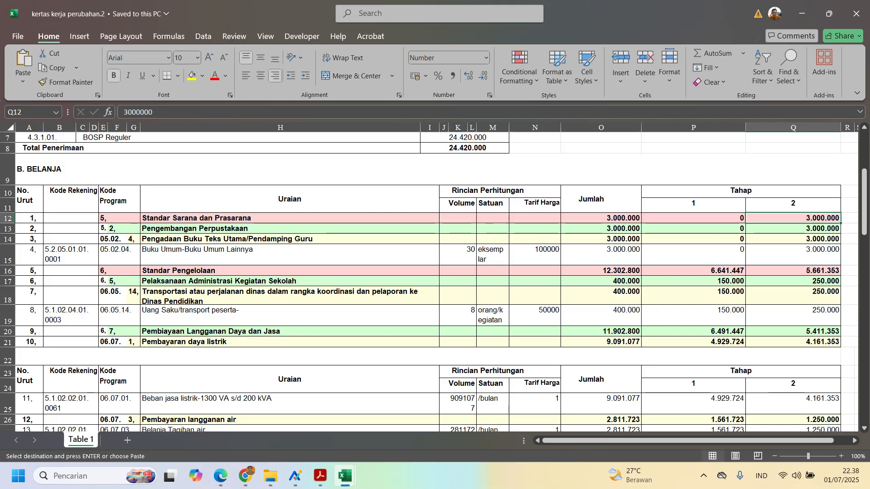
# Copy the whole exported sheet and paste it over the "Kertas Kerja ARKAS" sheet of the Cek Pengesahan workbook.
pyautogui.click(10, 128)
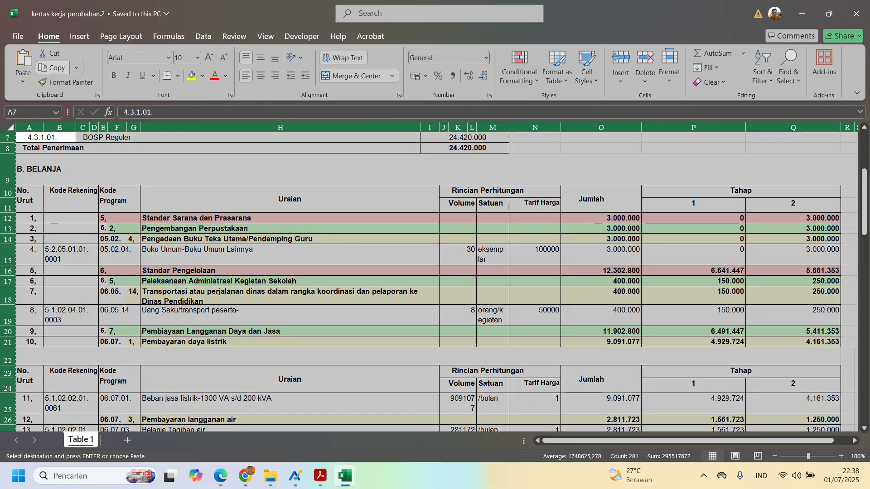
pyautogui.moveTo(344, 476)
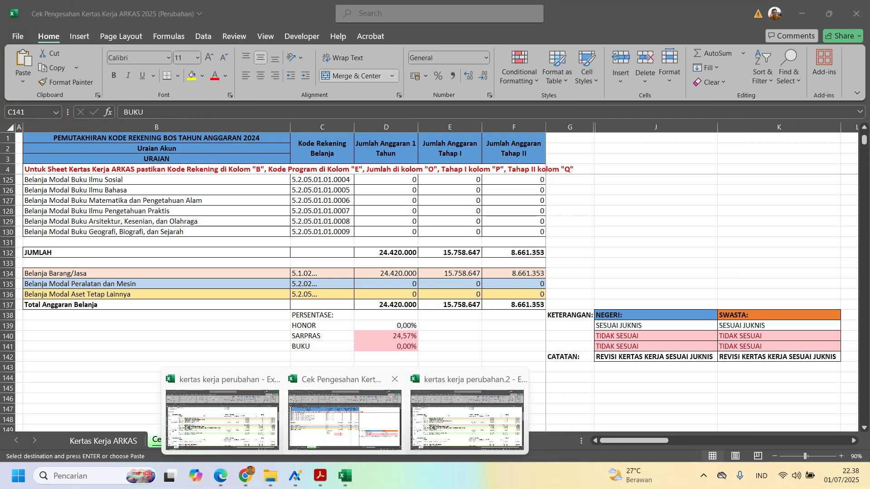
pyautogui.click(344, 419)
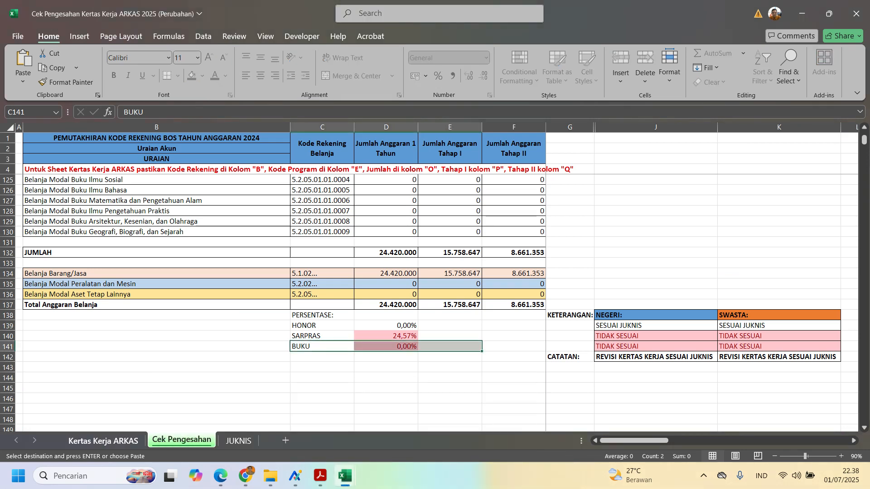
pyautogui.click(103, 440)
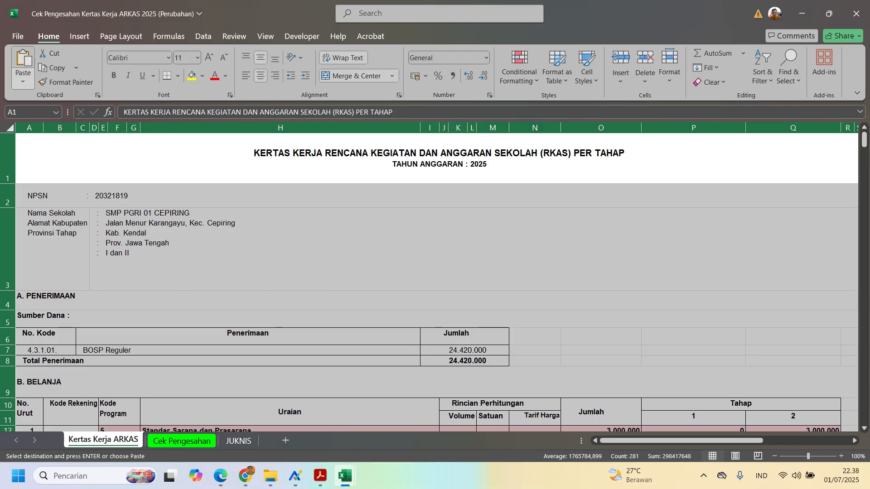
pyautogui.hotkey('ctrl', 'v')
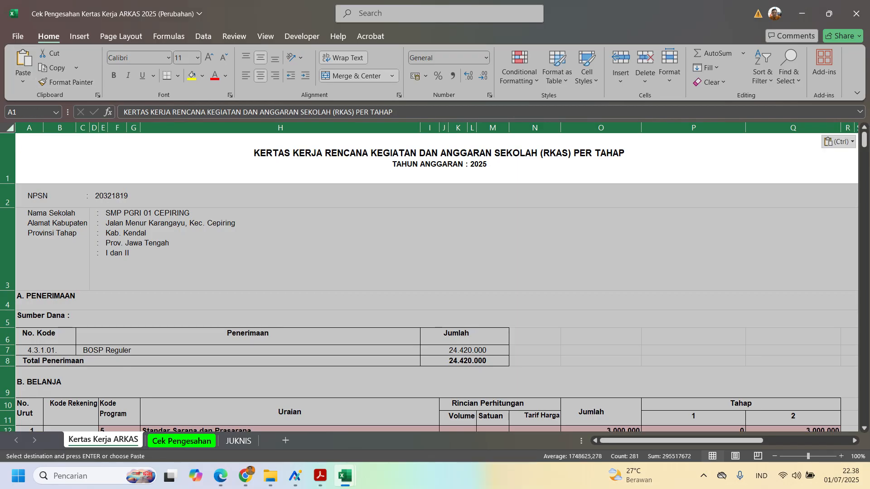
# On the "Cek Pengesahan" sheet, check the HONOR, SARPRAS and BUKU percentages and the KETERANGAN and CATATAN results for NEGERI and SWASTA.
pyautogui.hotkey('ctrl', 'pagedown')
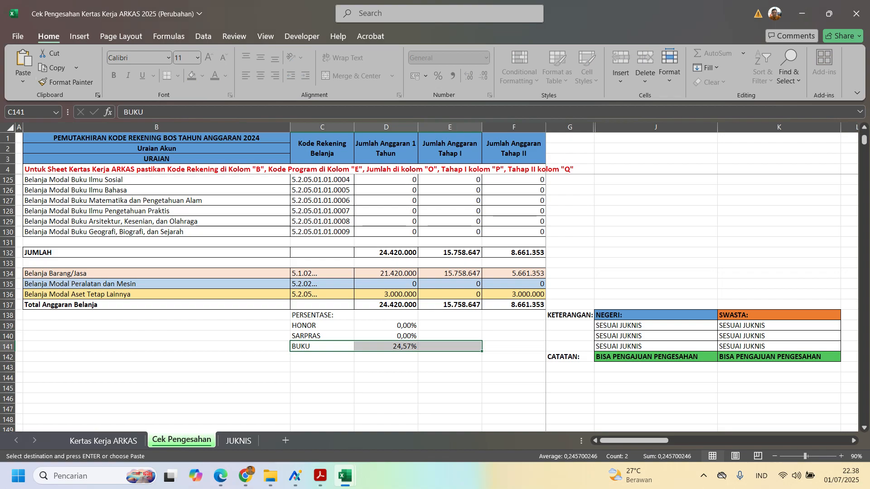
pyautogui.click(513, 367)
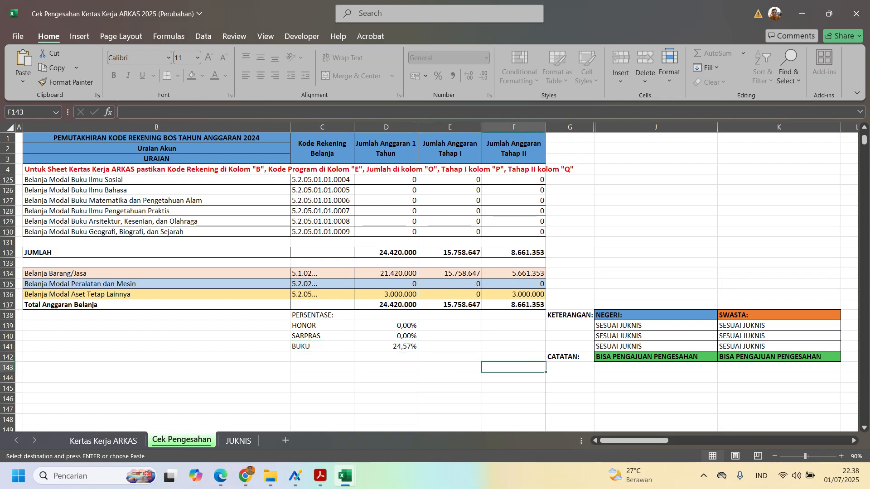
pyautogui.moveTo(322, 315); pyautogui.dragTo(388, 347)
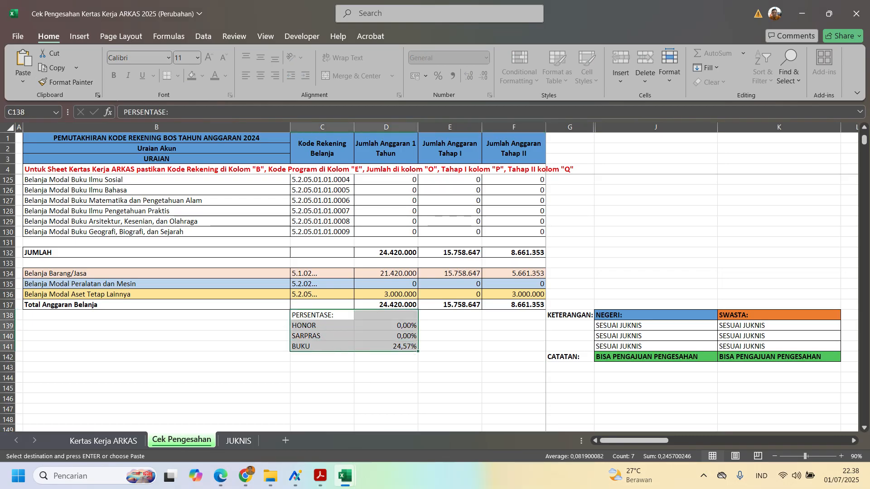
pyautogui.moveTo(570, 315); pyautogui.dragTo(779, 346)
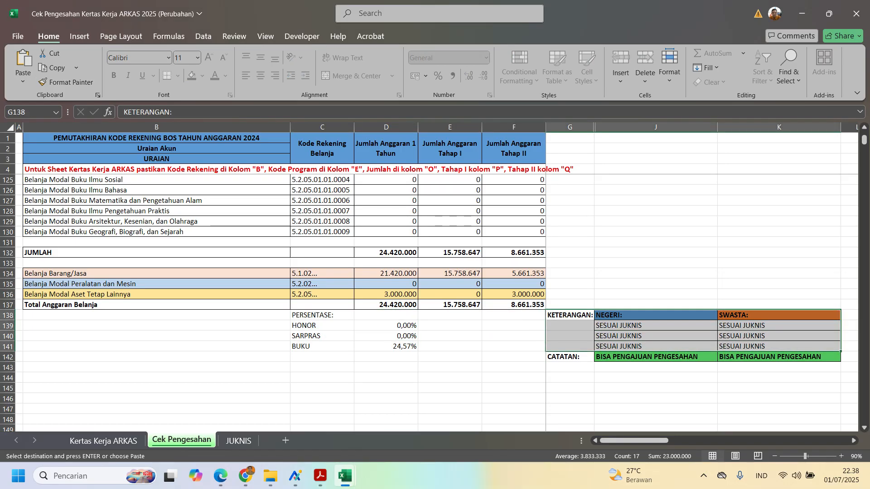
pyautogui.click(655, 377)
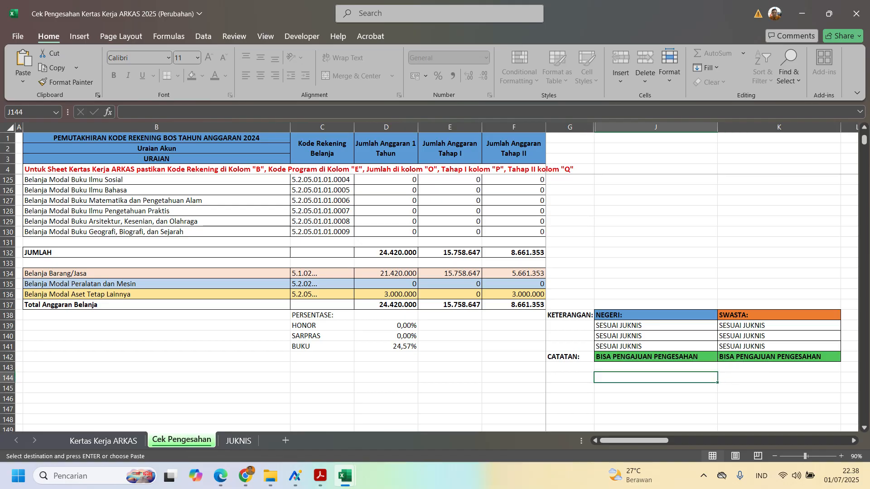
pyautogui.click(570, 357)
pyautogui.click(655, 357)
pyautogui.click(779, 357)
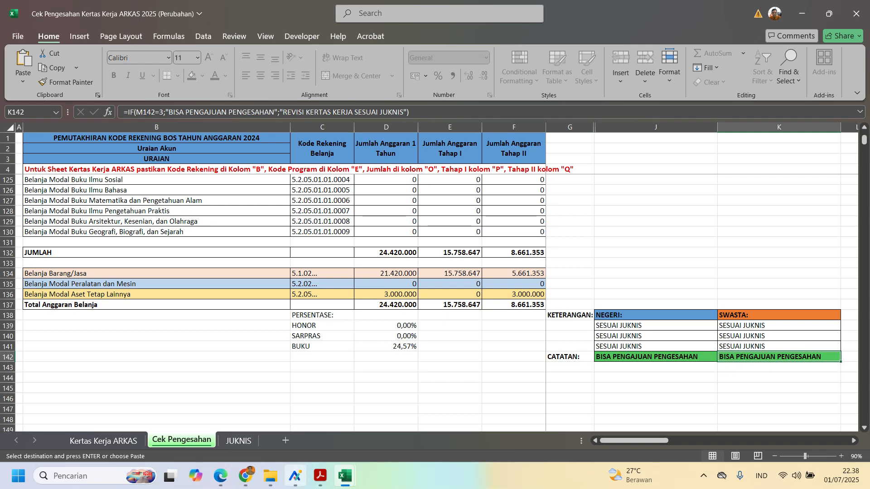
# Switch to ARKAS, return from the print preview to the BOSP Reguler 2025 budget editing page, and start its approval submission.
pyautogui.click(295, 476)
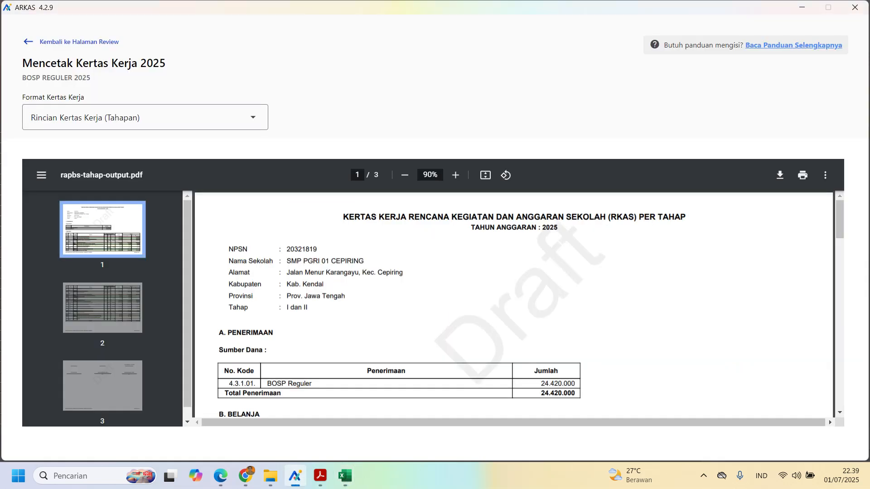
pyautogui.click(76, 42)
pyautogui.click(76, 42)
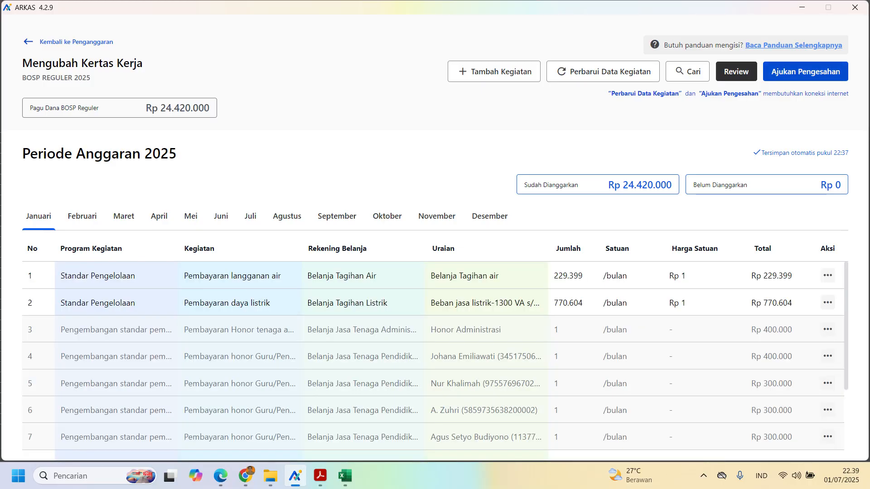
pyautogui.click(805, 71)
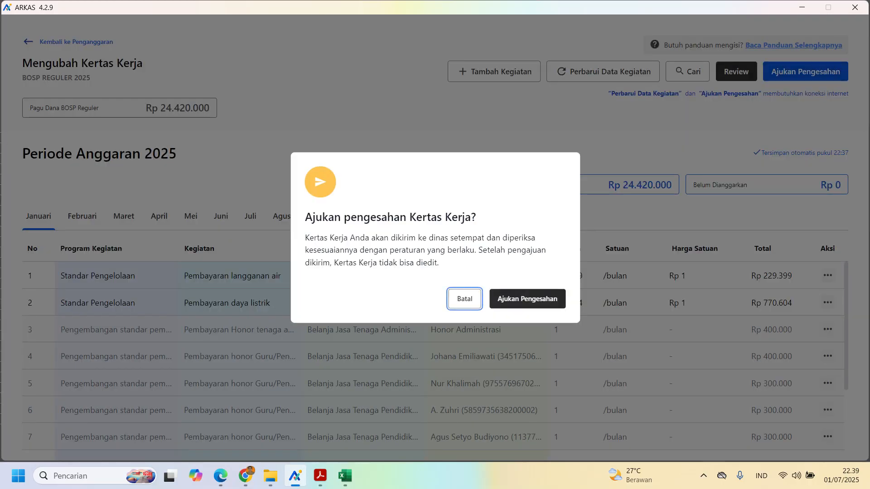